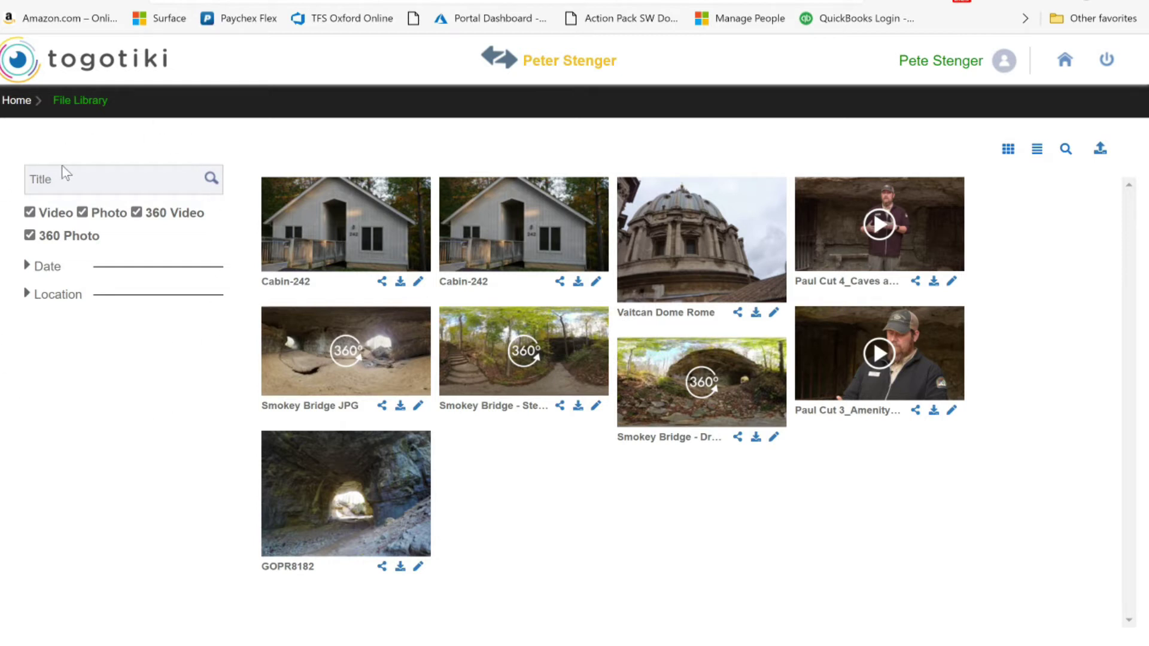
Show the file library as a list and sort it by upload date in descending order
{"action": "left_click", "coordinate": [1038, 150]}
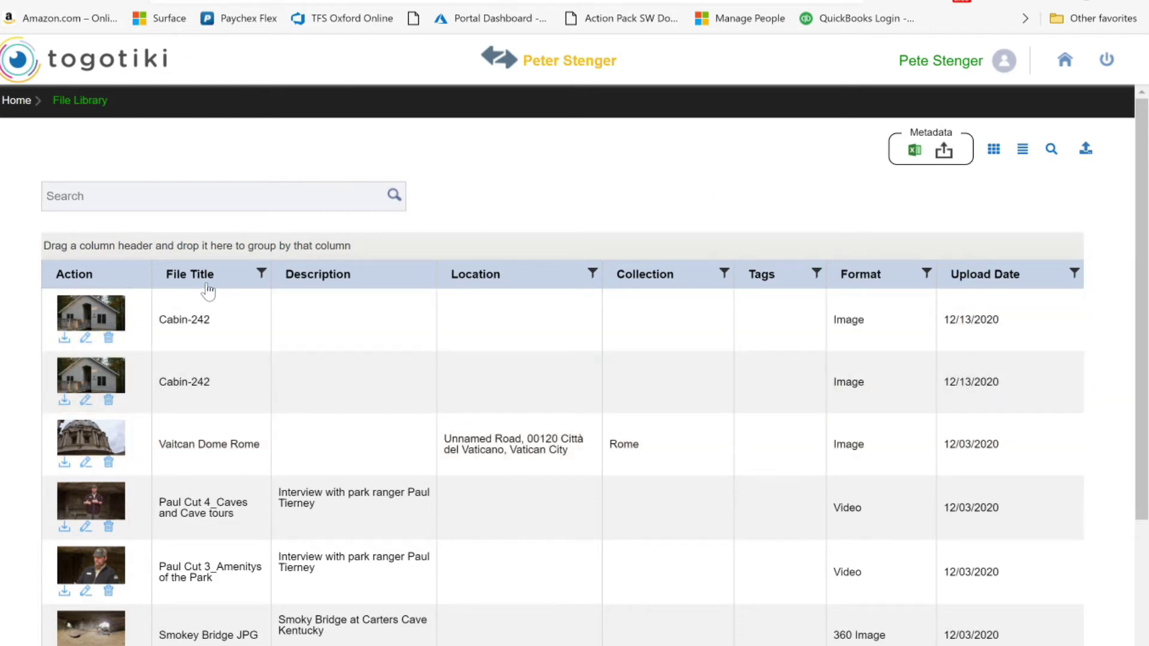
{"action": "left_click", "coordinate": [262, 274]}
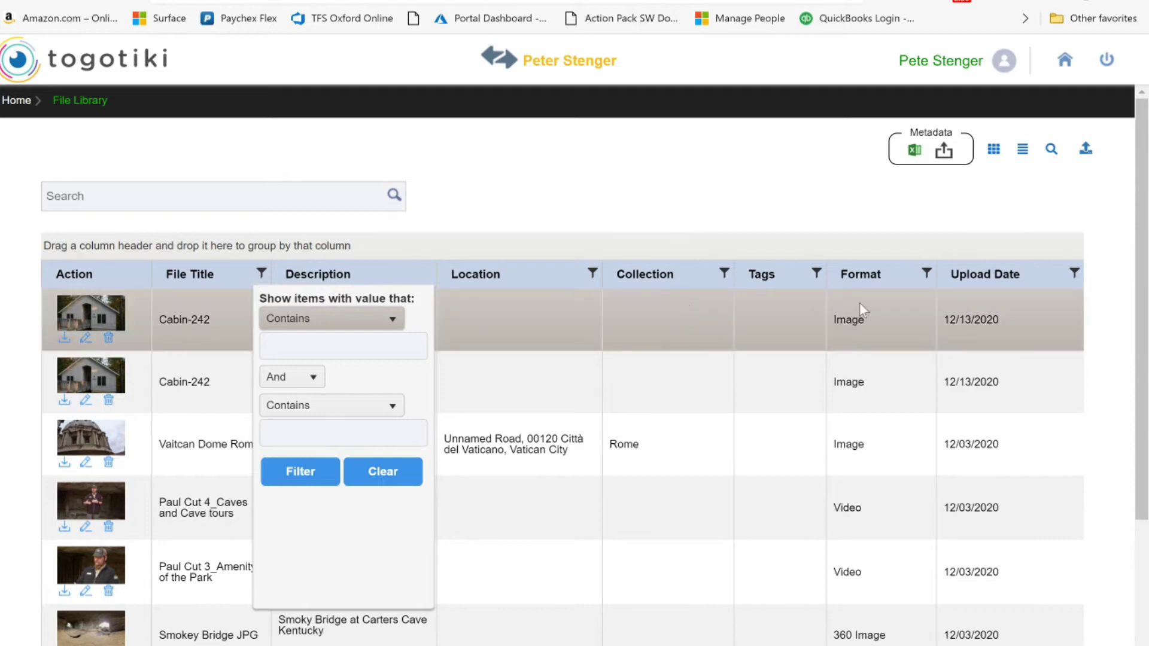
{"action": "left_click", "coordinate": [966, 280]}
{"action": "left_click", "coordinate": [966, 281]}
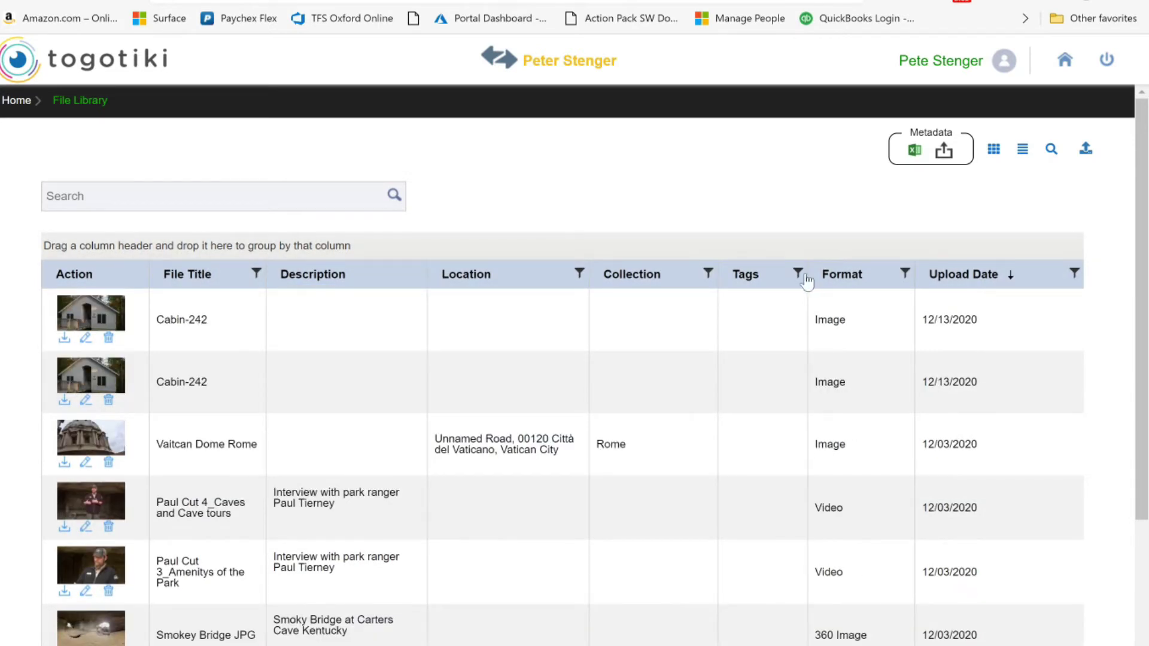
Try grouping the file list by Collection with the unnamed group collapsed, and remove the grouping again
{"action": "left_click_drag", "start_coordinate": [643, 278], "coordinate": [569, 244]}
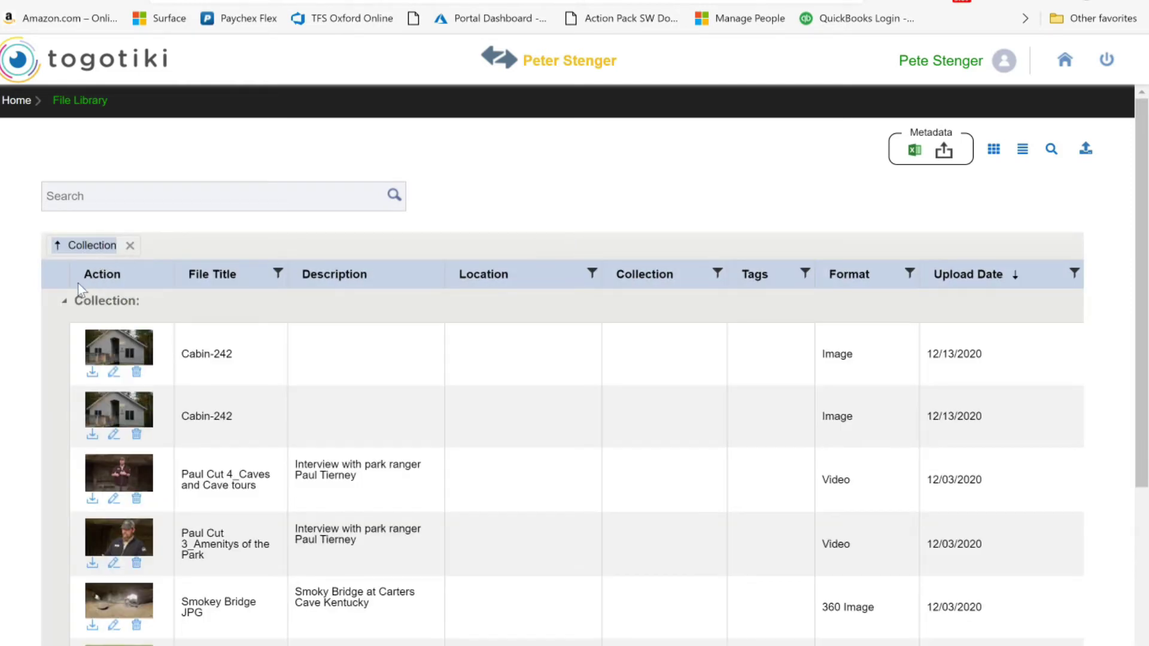
{"action": "left_click", "coordinate": [64, 301]}
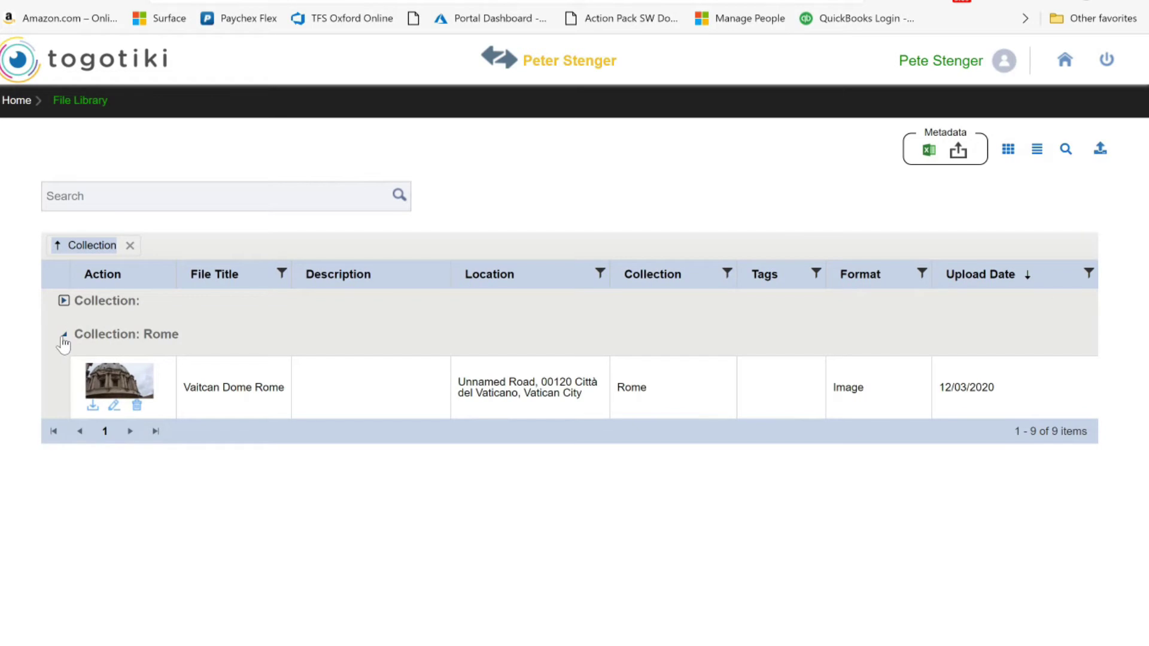
{"action": "left_click", "coordinate": [130, 246]}
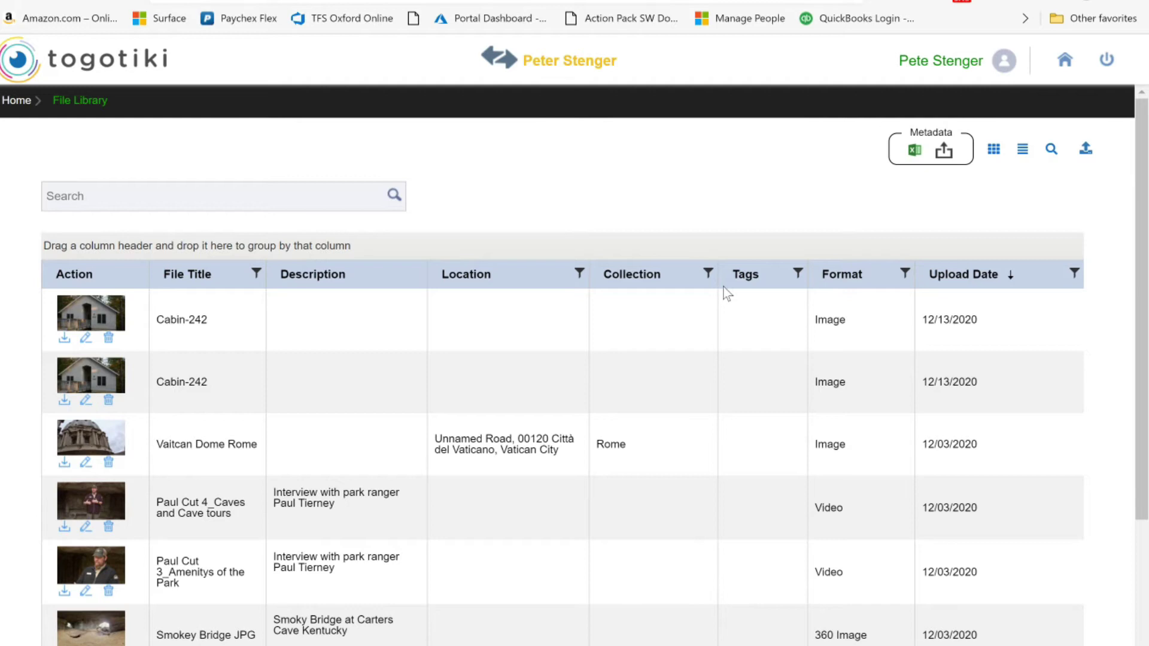
Start a media upload to the file library and choose the Cabin-245 photo as its file
{"action": "left_click", "coordinate": [1085, 149]}
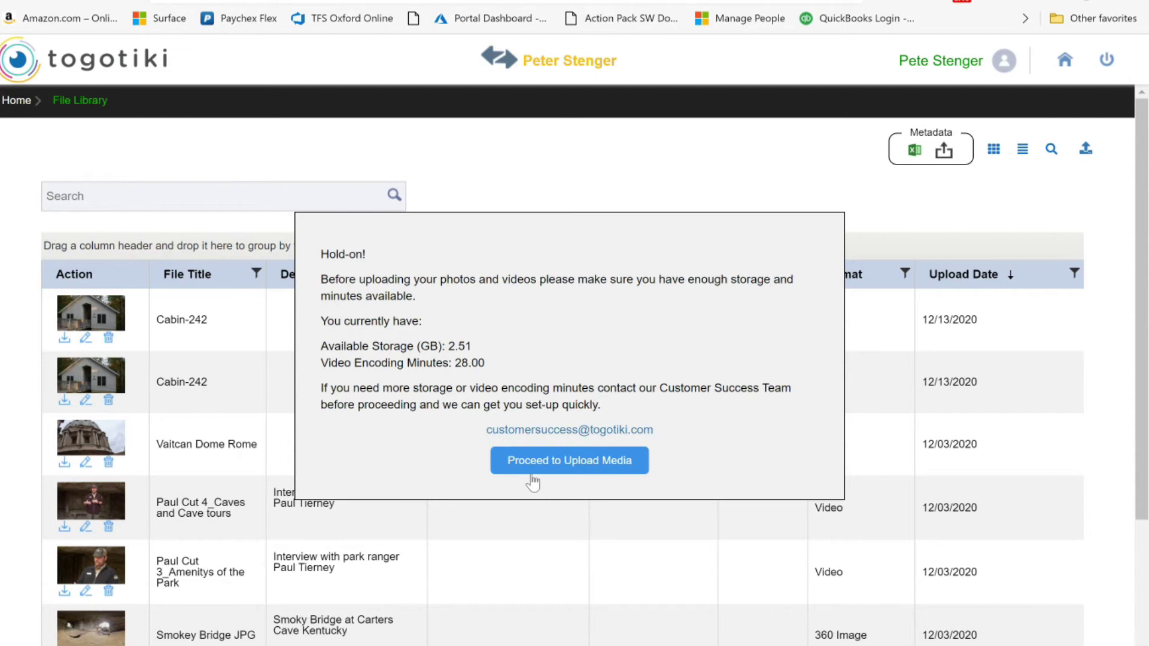
{"action": "left_click", "coordinate": [567, 471]}
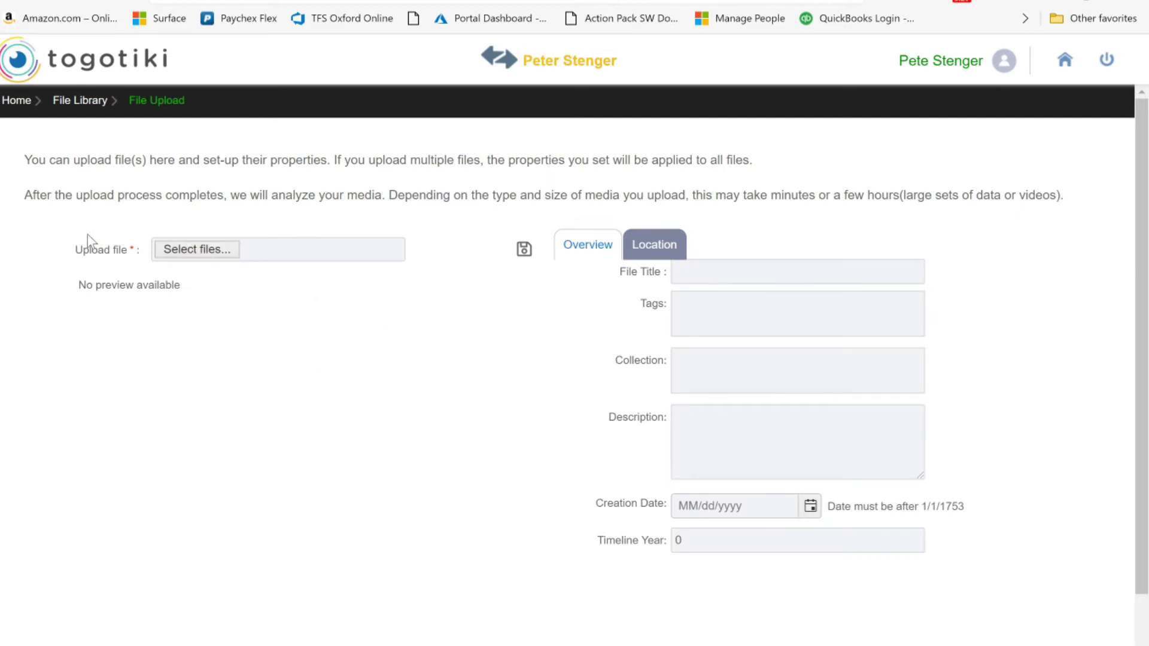
{"action": "left_click", "coordinate": [183, 255]}
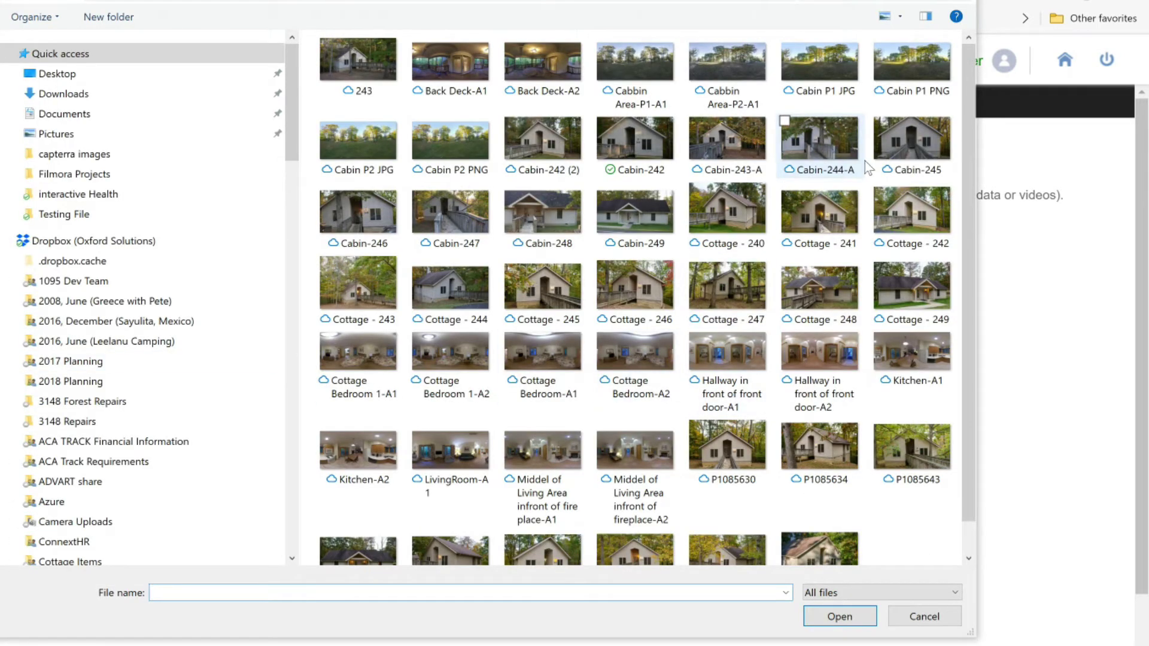
{"action": "left_click", "coordinate": [910, 143]}
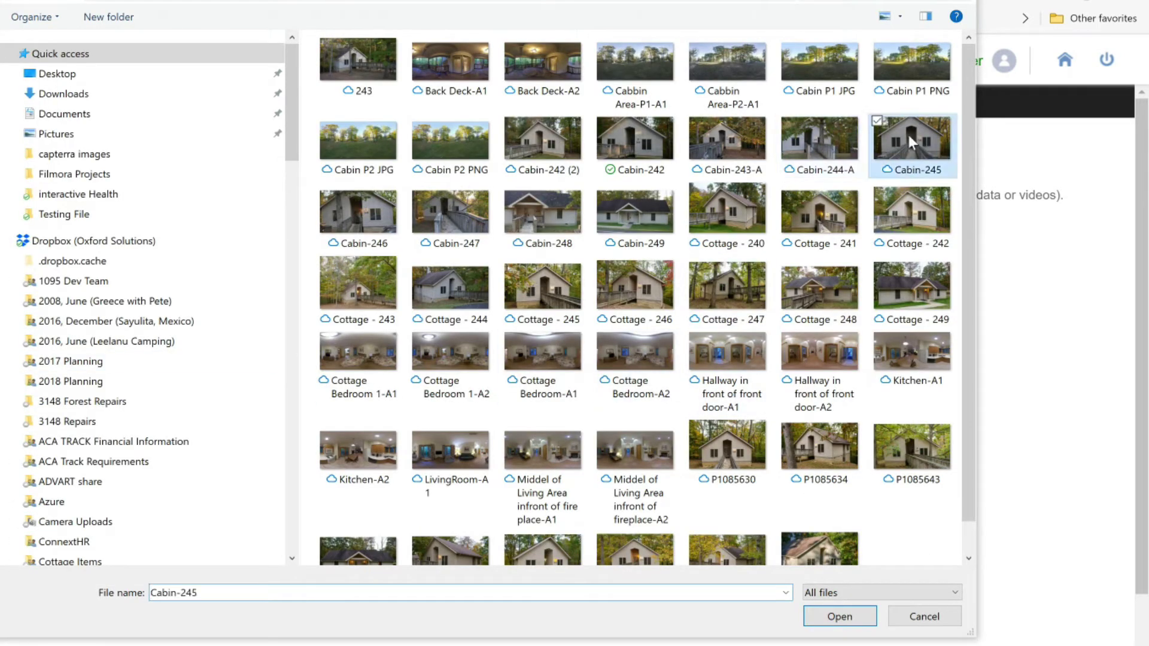
{"action": "left_click", "coordinate": [847, 621]}
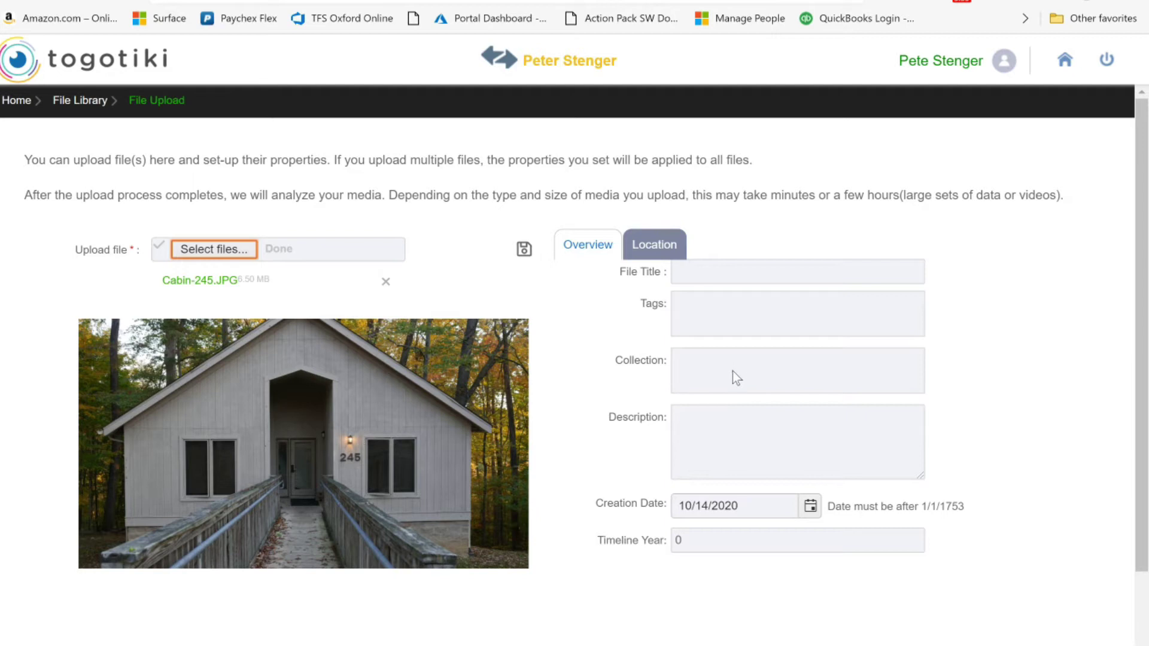
Add the new tag Cottage to the Cabin-245 upload and save it, returning the file library to thumbnail view
{"action": "left_click", "coordinate": [728, 315]}
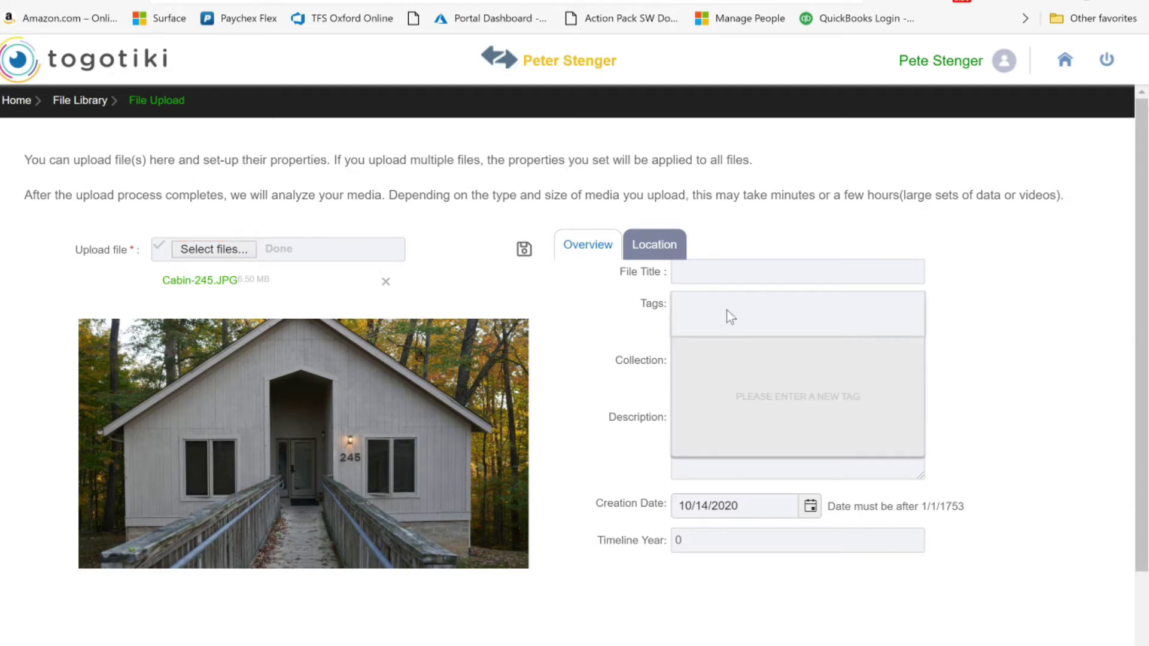
{"action": "type", "text": "Cottage"}
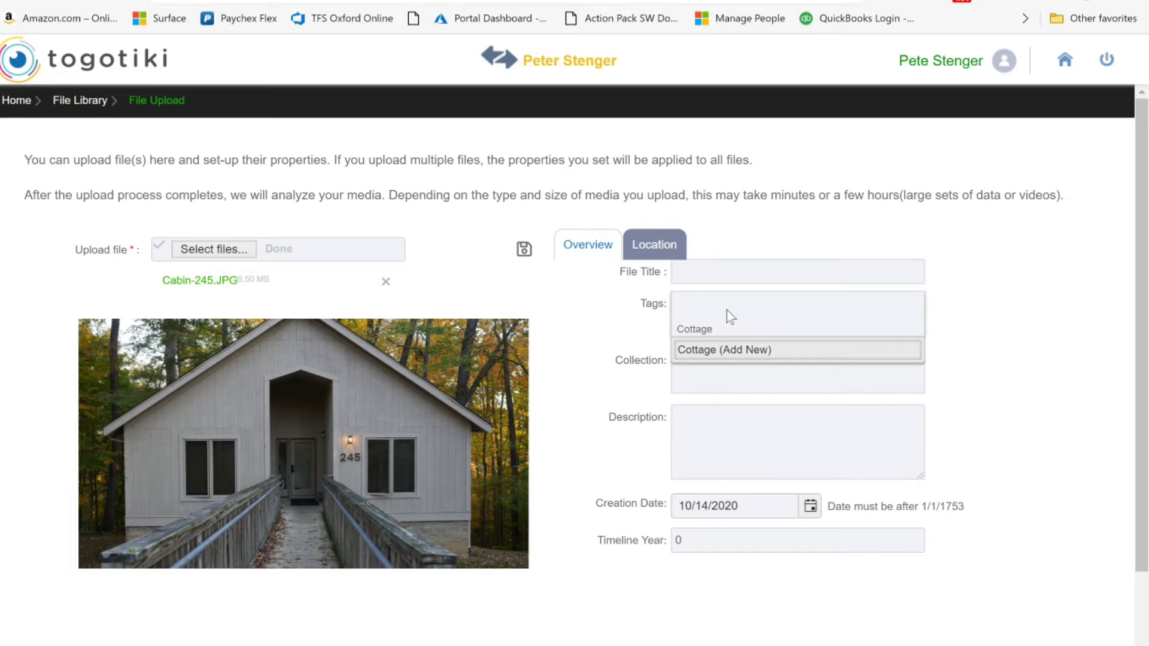
{"action": "left_click", "coordinate": [703, 353]}
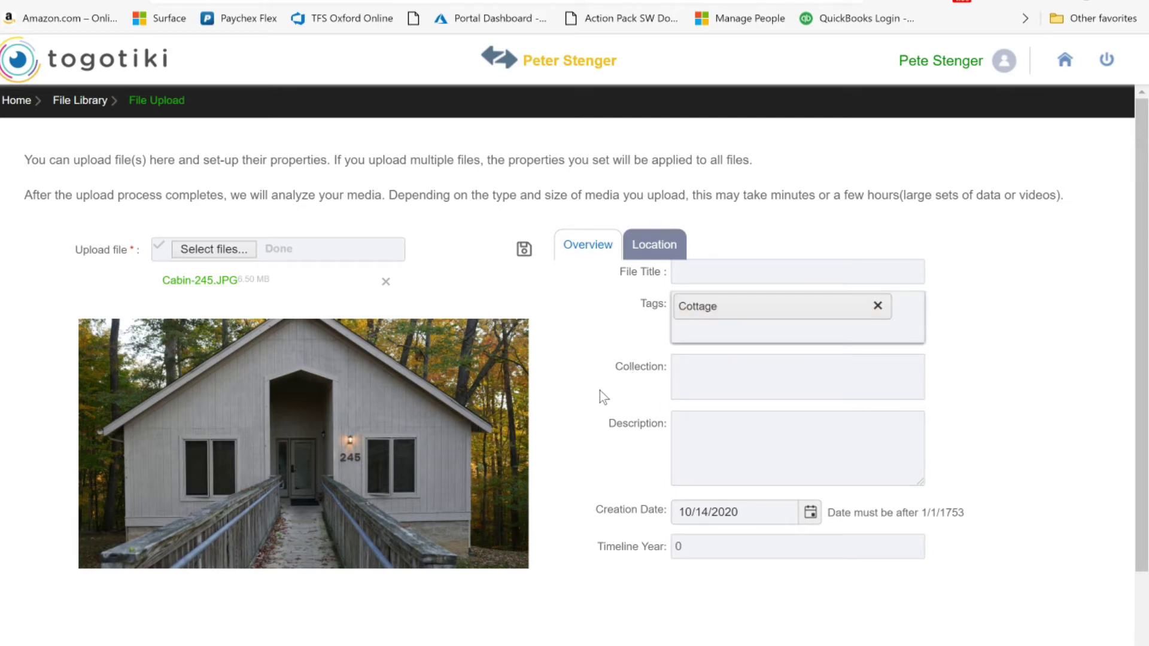
{"action": "left_click", "coordinate": [520, 252]}
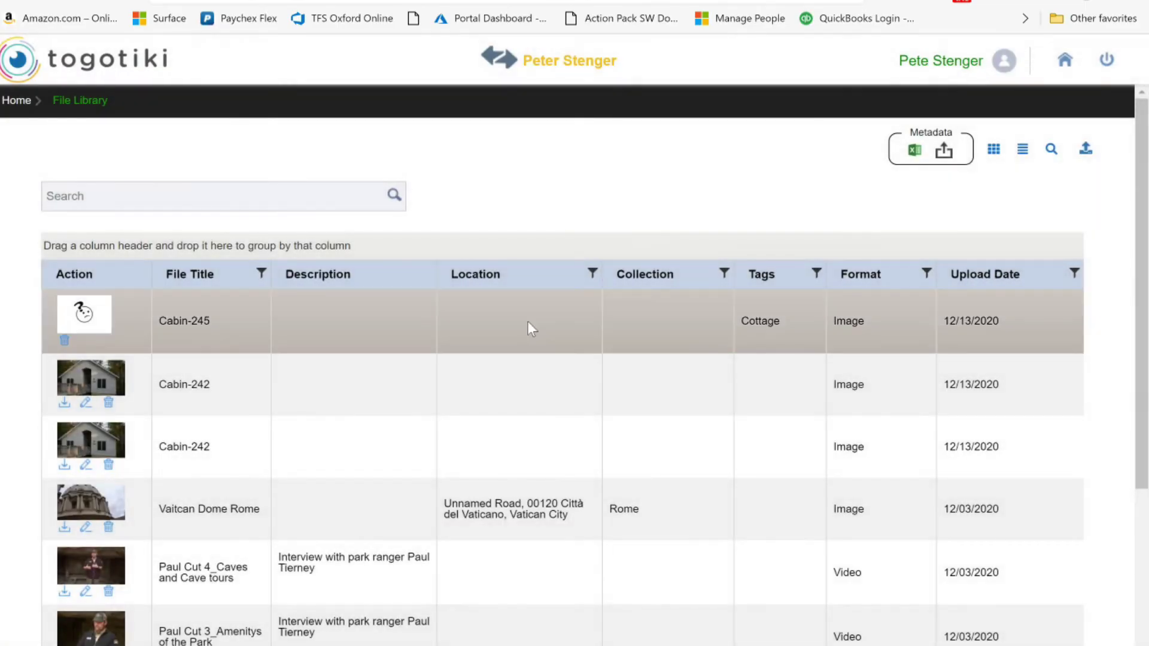
{"action": "left_click", "coordinate": [993, 151]}
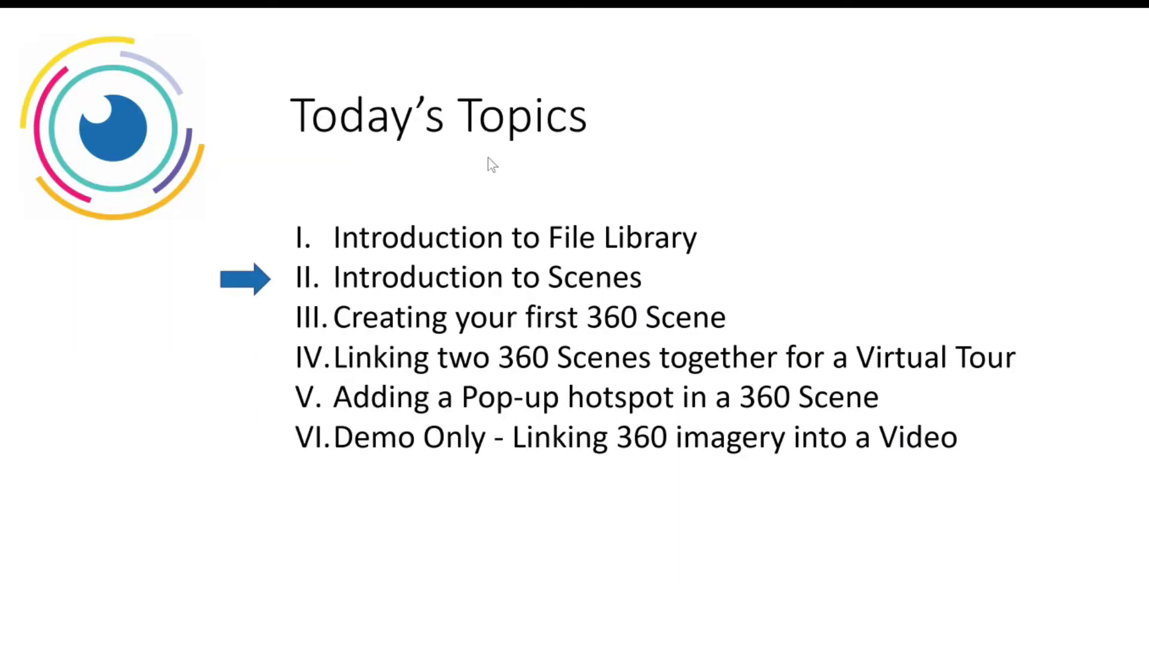
{"action": "left_click", "coordinate": [406, 281]}
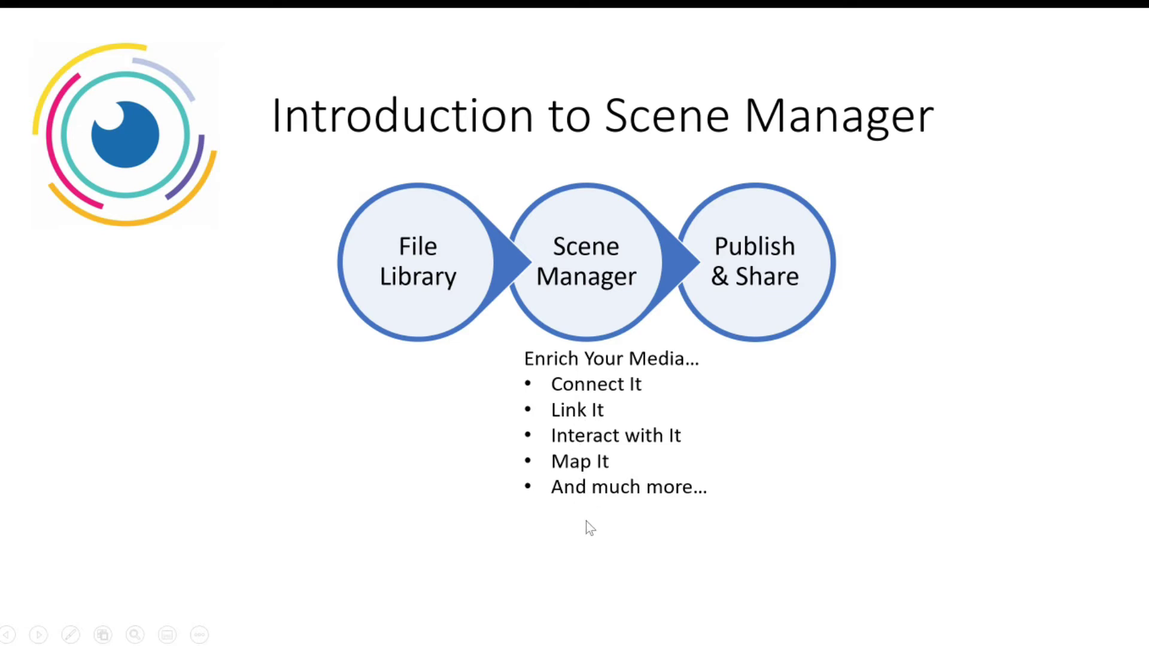
{"action": "left_click", "coordinate": [788, 285]}
{"action": "left_click", "coordinate": [372, 149]}
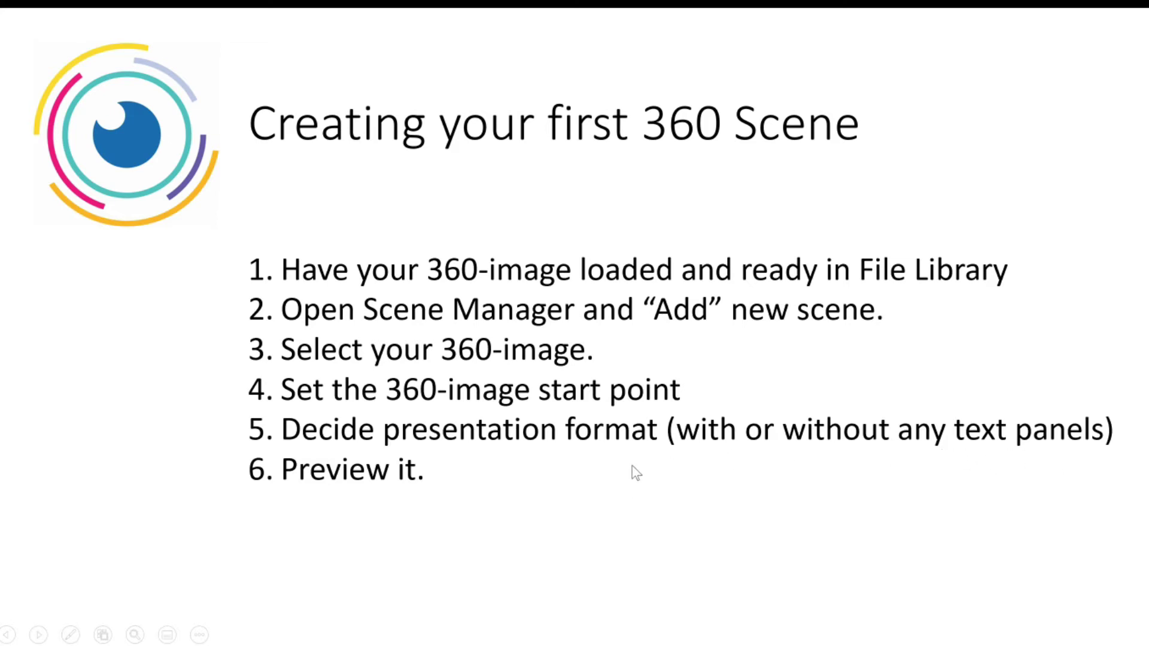
Switch to Togotiki's Scene Manager in the browser and add a scene from the 360 image Smokey Bridge - Dry Creek Bed JPG
{"action": "key", "text": "super+Tab"}
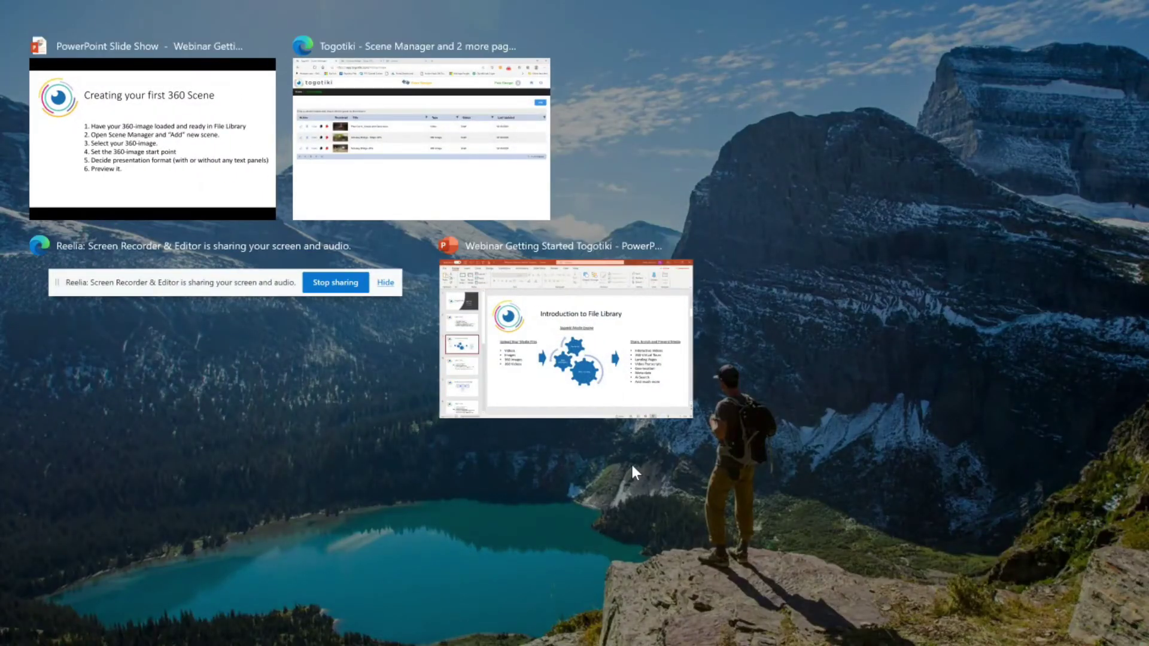
{"action": "key", "text": "Escape"}
{"action": "key", "text": "super+Tab"}
{"action": "left_click", "coordinate": [524, 103]}
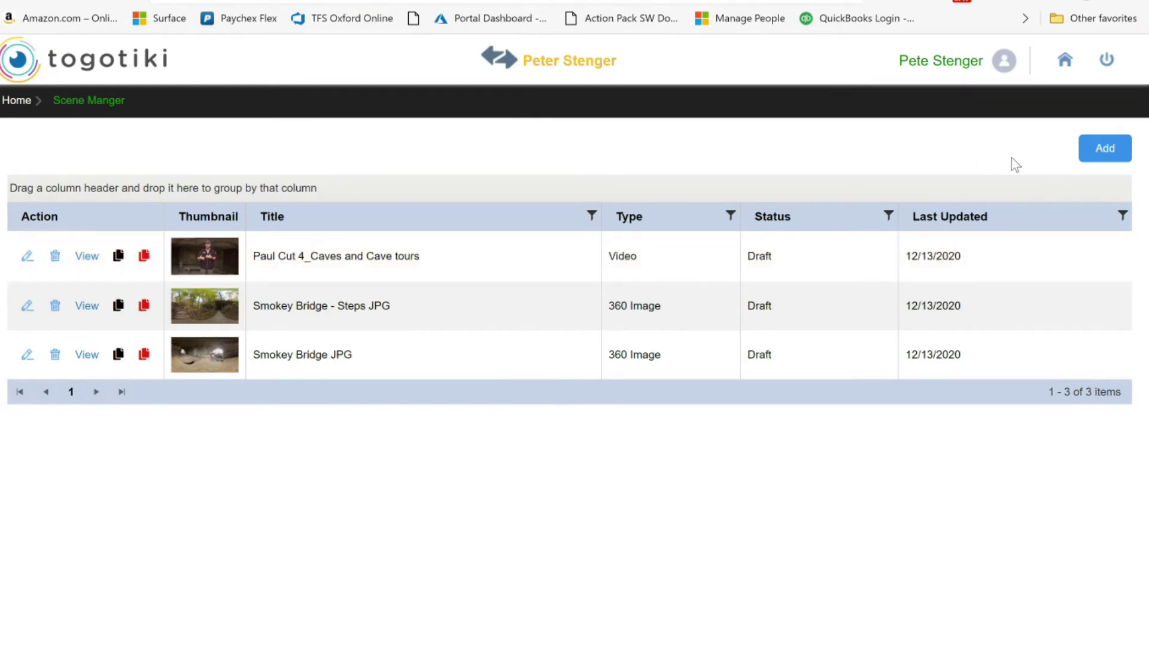
{"action": "left_click", "coordinate": [1114, 161]}
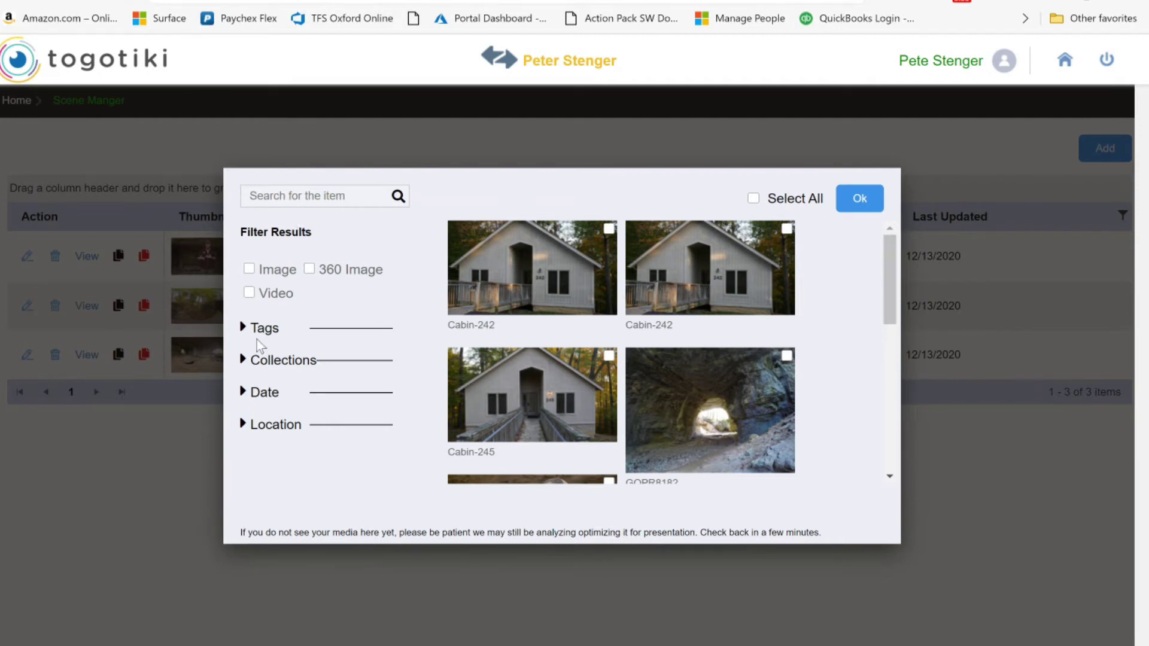
{"action": "left_click", "coordinate": [310, 269]}
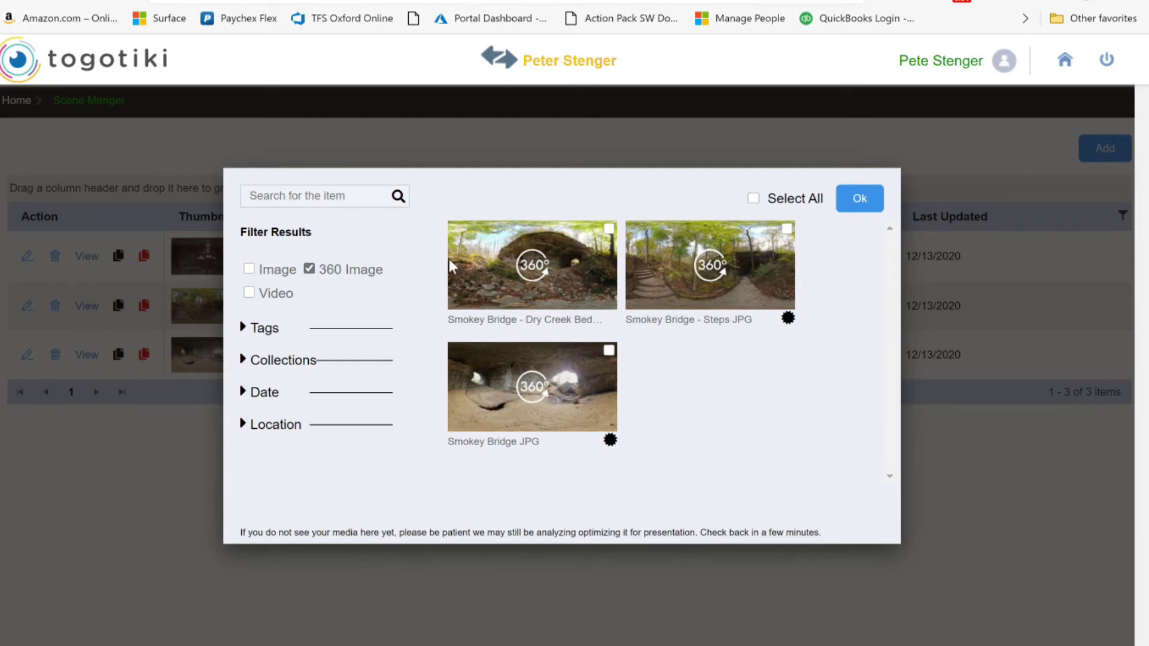
{"action": "left_click", "coordinate": [609, 231]}
{"action": "left_click", "coordinate": [860, 198]}
Rotate the 360 image to face the opening under the rock bridge and set that view as the scene's starting point
{"action": "left_click_drag", "start_coordinate": [700, 333], "coordinate": [688, 287]}
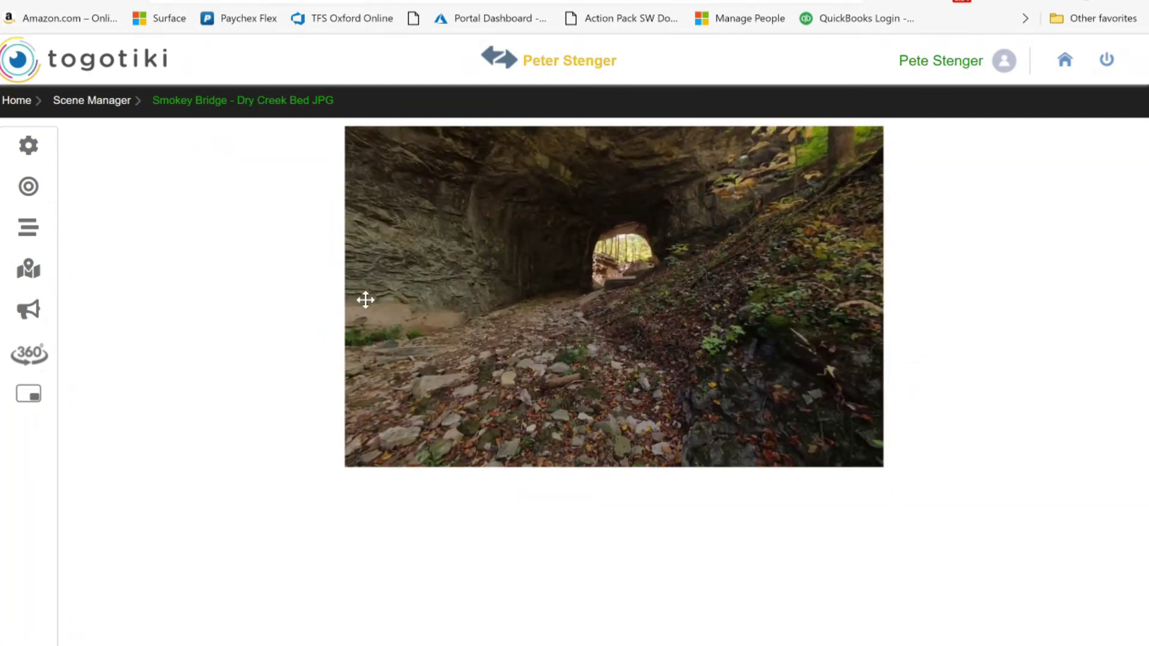
{"action": "left_click_drag", "start_coordinate": [624, 255], "coordinate": [487, 257]}
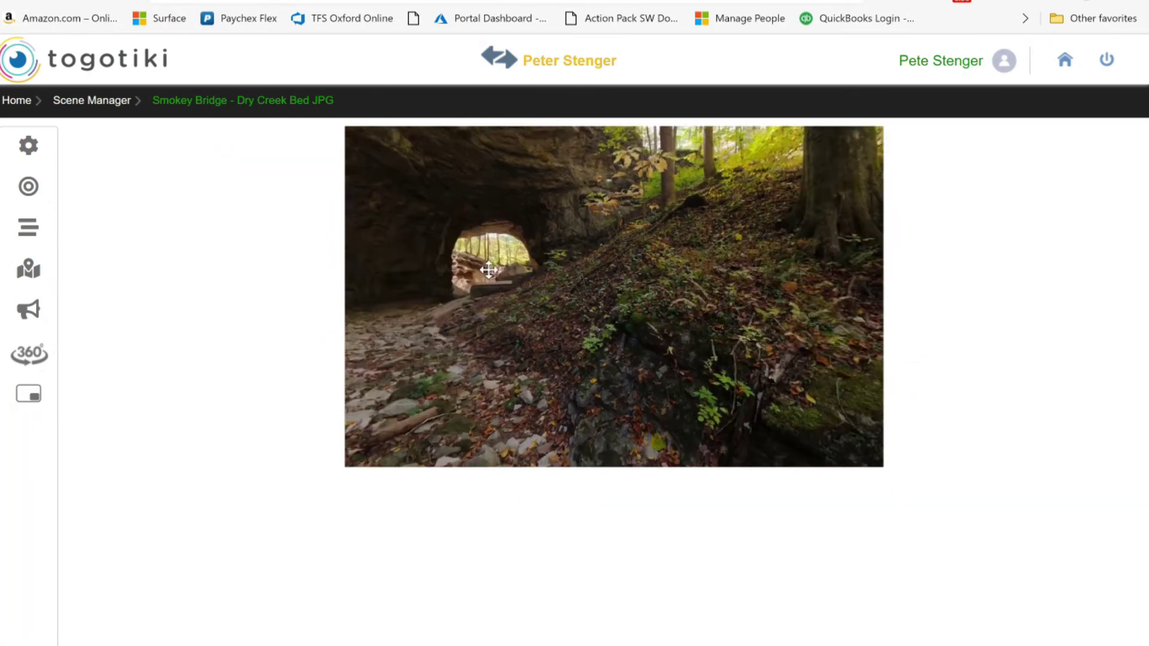
{"action": "left_click_drag", "start_coordinate": [710, 236], "coordinate": [710, 329]}
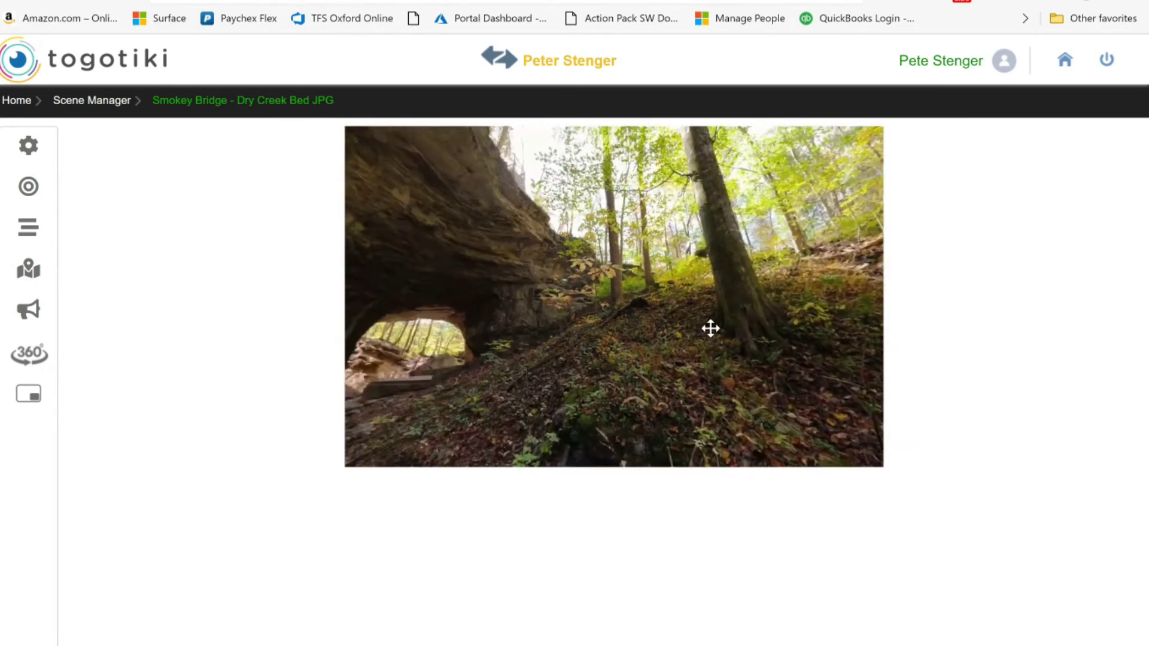
{"action": "left_click_drag", "start_coordinate": [533, 329], "coordinate": [672, 252]}
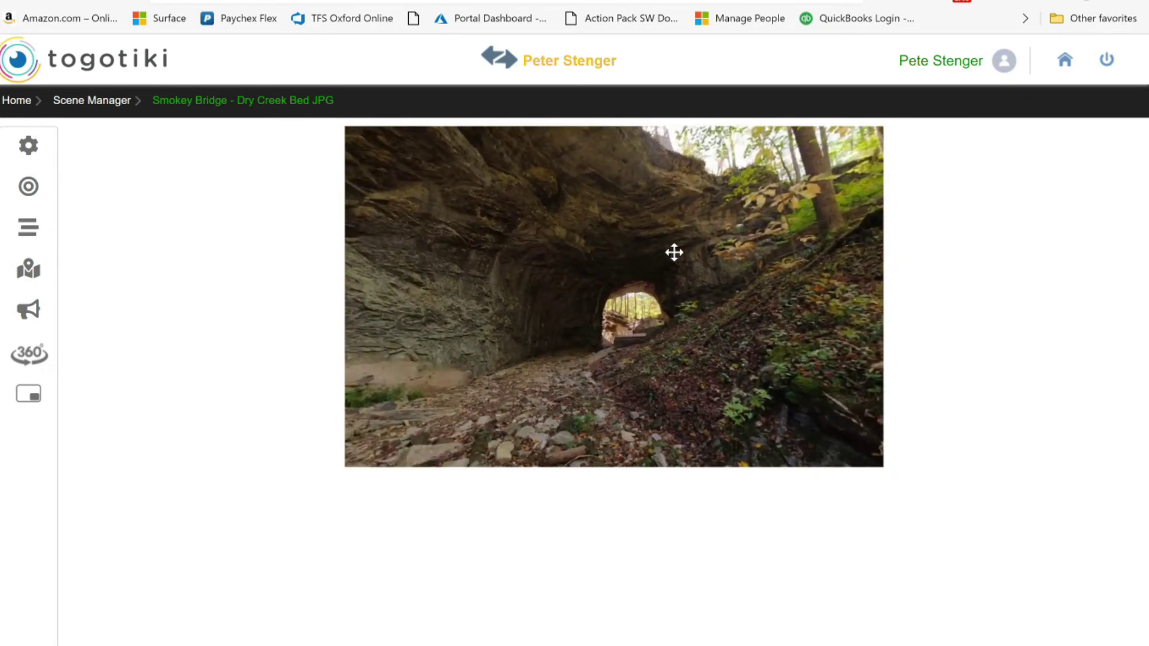
{"action": "left_click", "coordinate": [34, 356]}
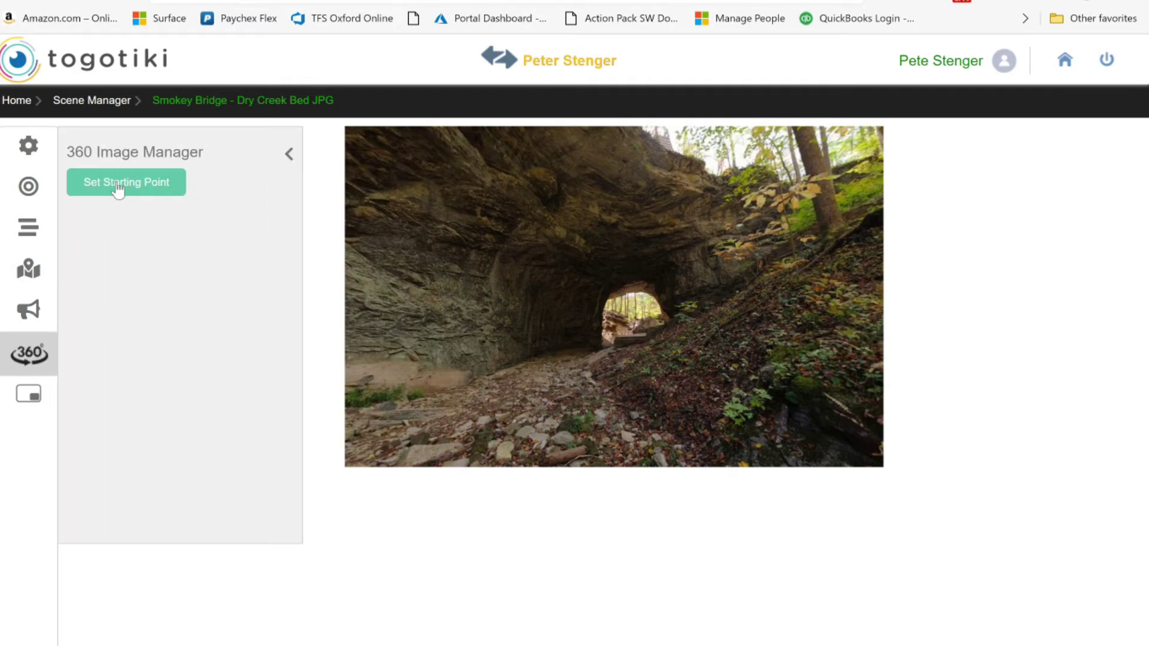
{"action": "left_click", "coordinate": [123, 187]}
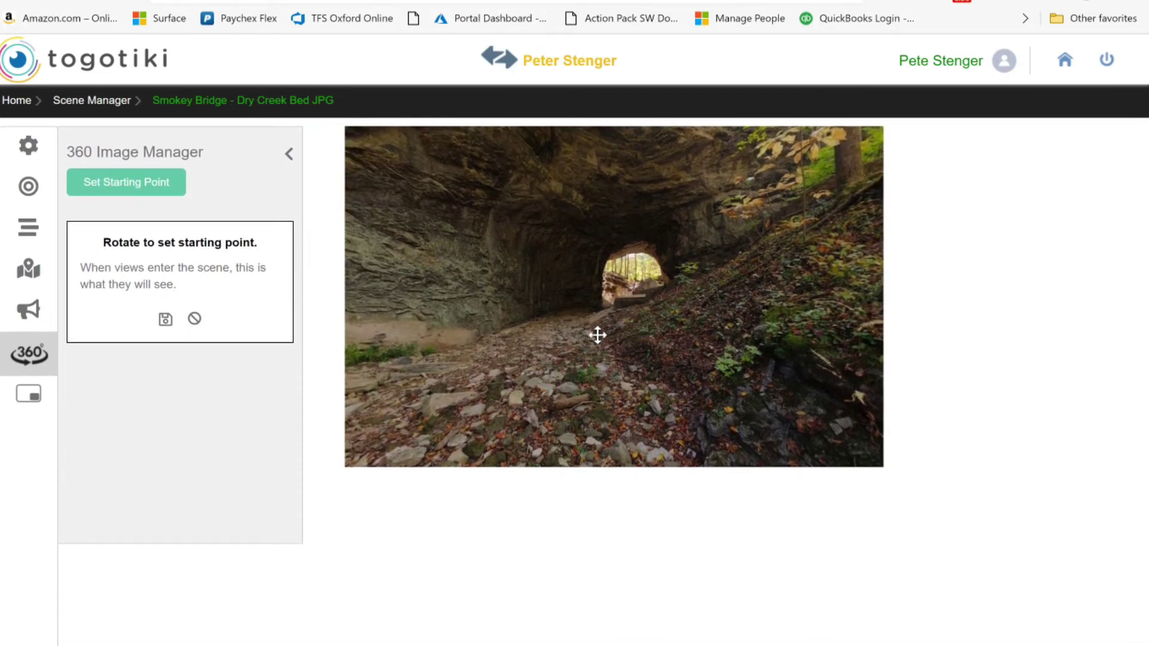
Apply the Right Html style to the scene and save the text "This is a 360 Image." in its text panel
{"action": "left_click", "coordinate": [28, 233]}
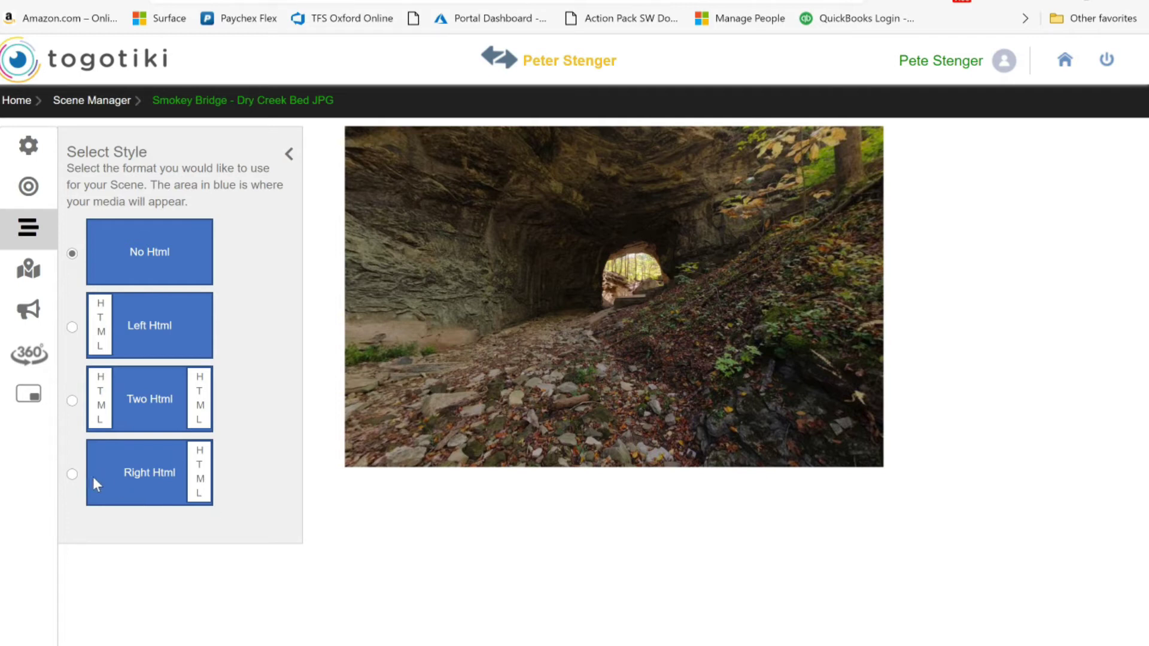
{"action": "left_click", "coordinate": [72, 474]}
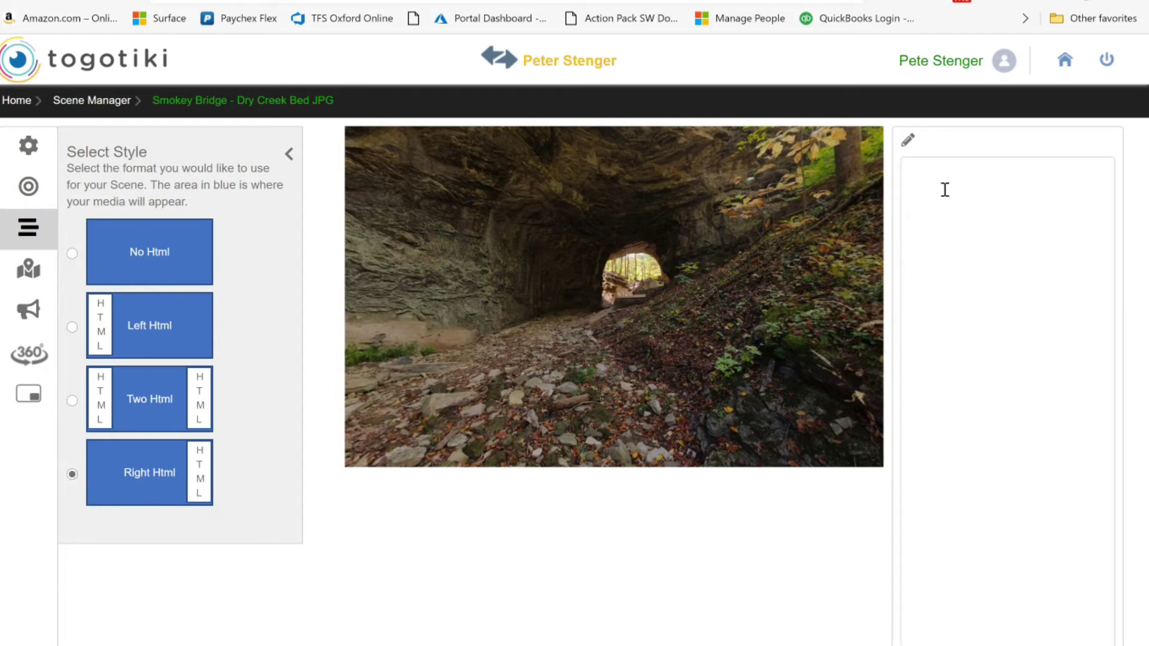
{"action": "left_click", "coordinate": [909, 141]}
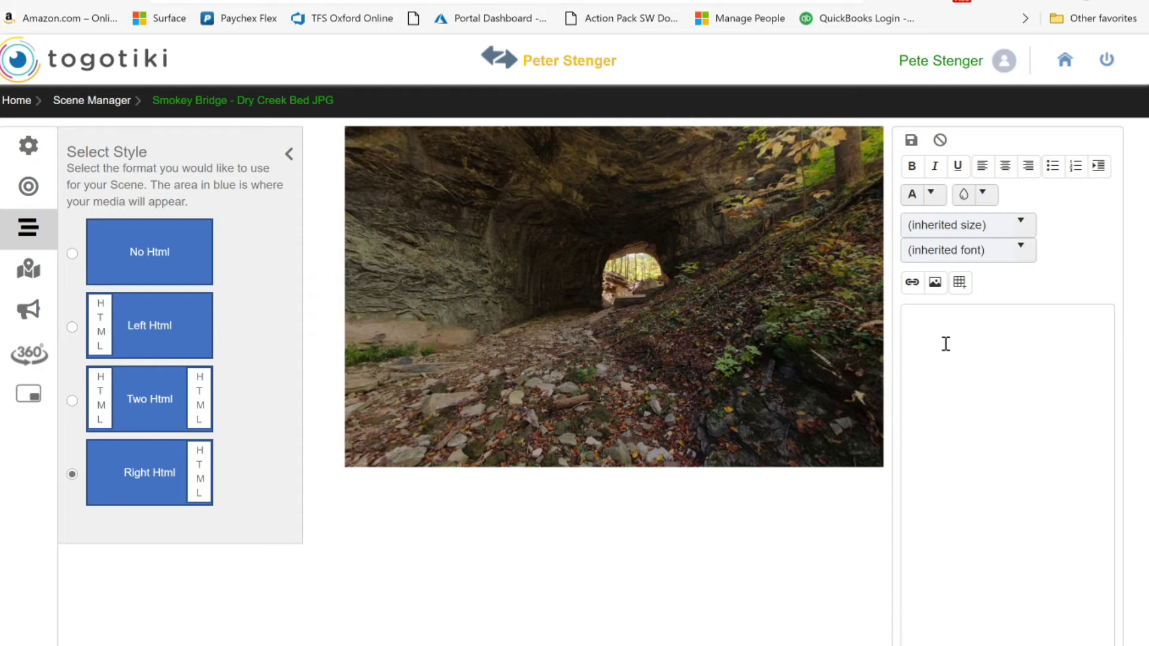
{"action": "type", "text": "This is a 360 Image."}
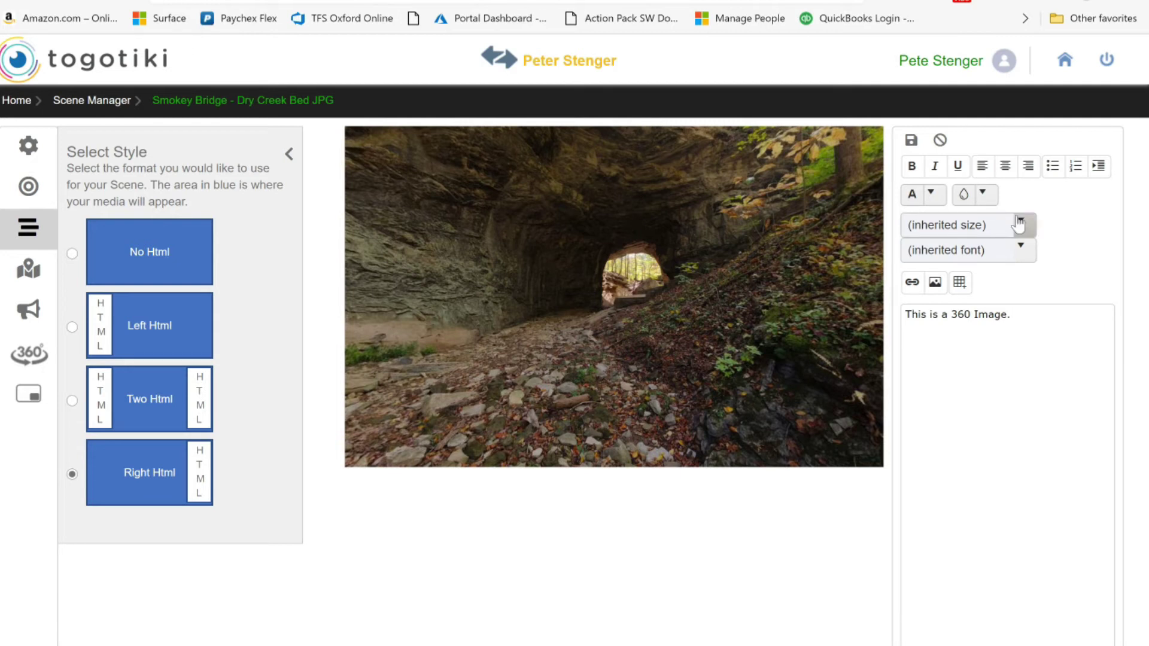
{"action": "left_click", "coordinate": [911, 141]}
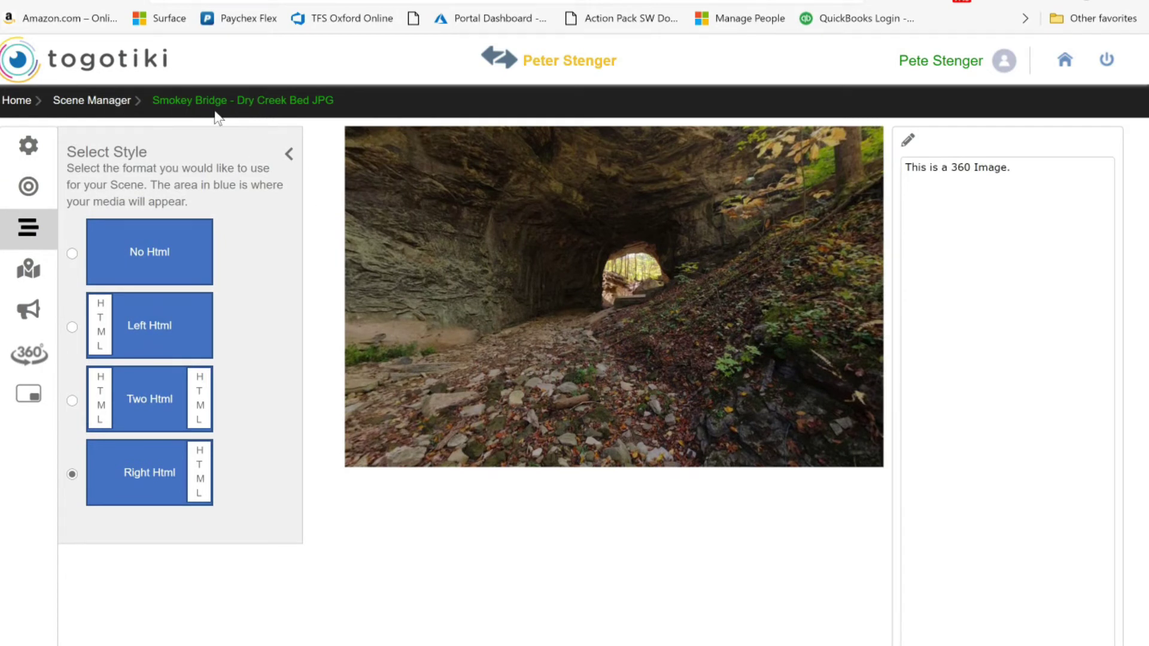
Preview the Smokey Bridge - Dry Creek Bed scene and look around toward the wooded slope
{"action": "left_click", "coordinate": [268, 101]}
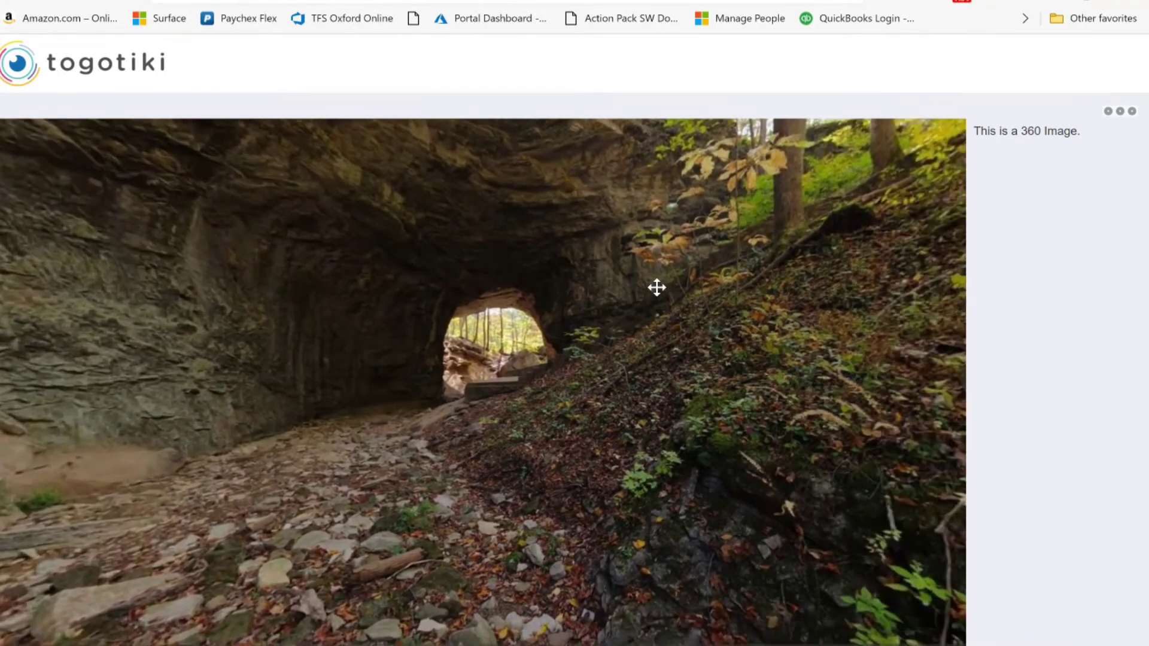
{"action": "left_click_drag", "start_coordinate": [657, 288], "coordinate": [351, 325]}
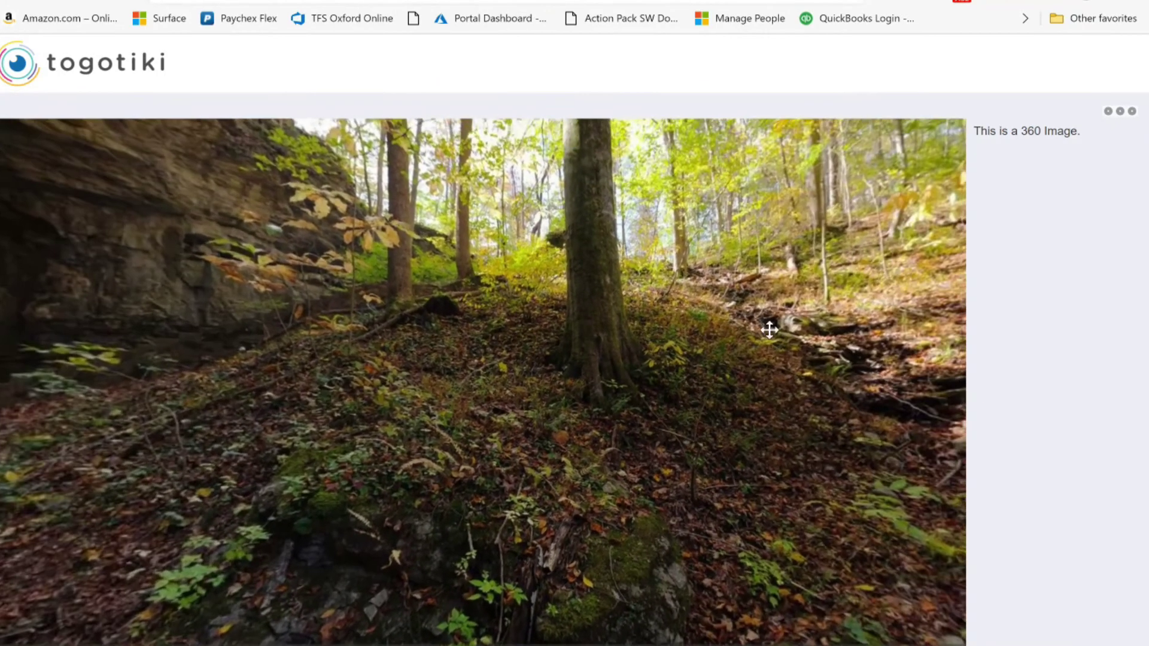
Look farther across the wooded slope in the preview, switch to the slideshow and advance through the topic on linking two 360 scenes
{"action": "left_click_drag", "start_coordinate": [766, 326], "coordinate": [573, 329]}
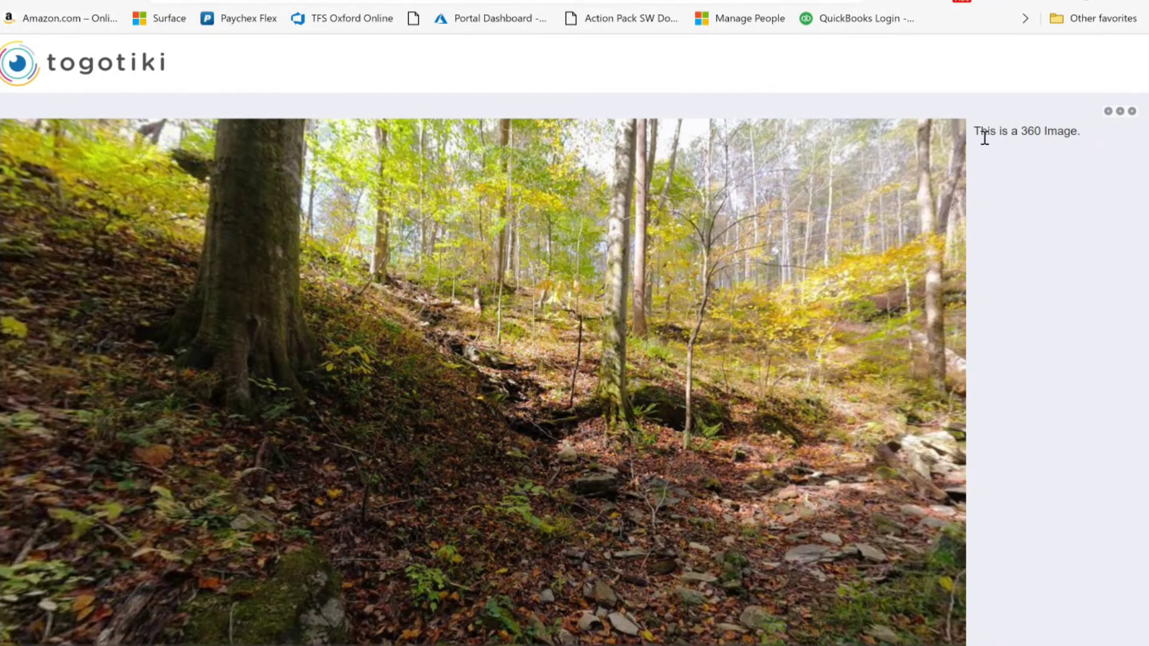
{"action": "key", "text": "alt+Tab"}
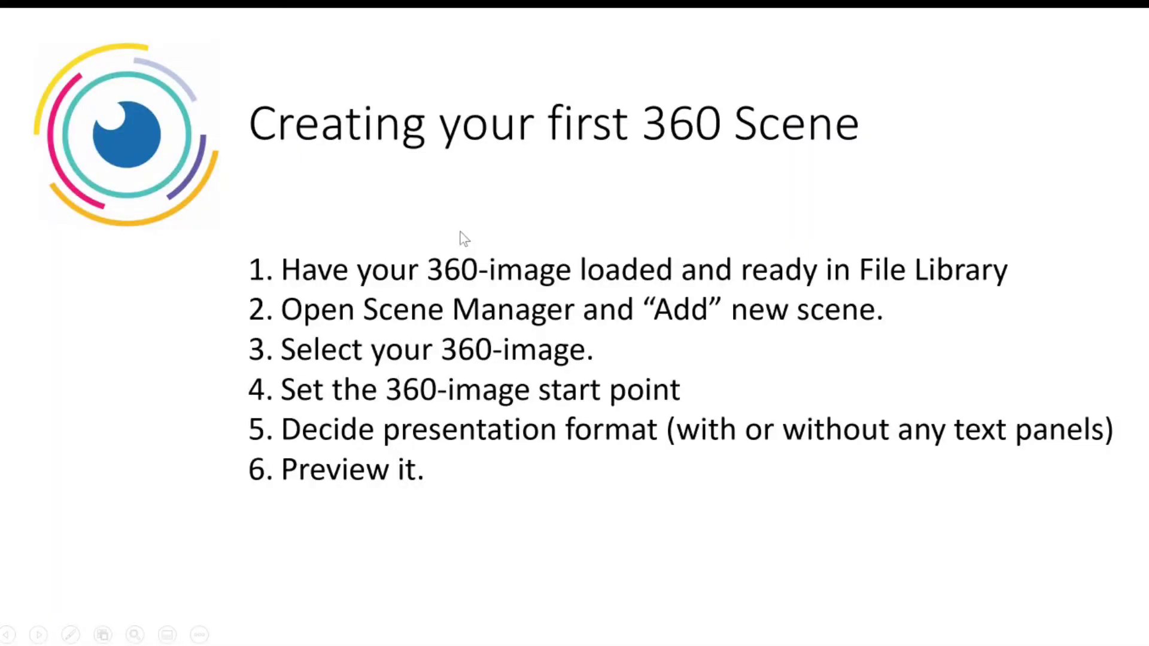
{"action": "key", "text": "Right"}
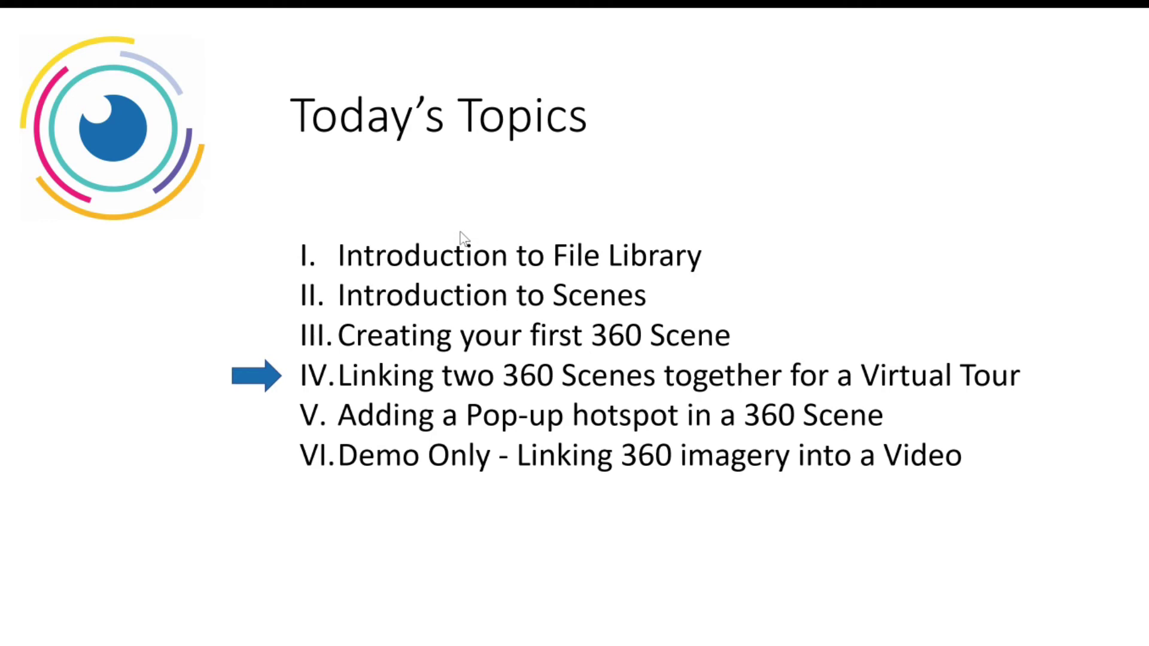
{"action": "key", "text": "Right"}
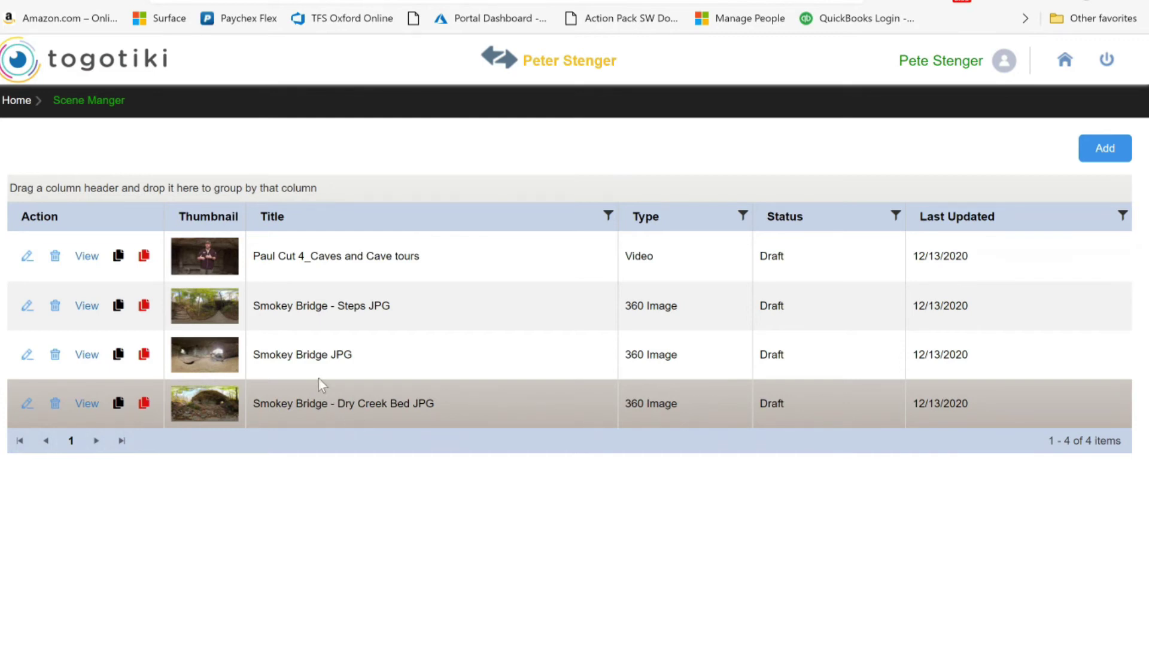
Switch to Togotiki's Scene Manager, open the Smokey Bridge JPG scene for editing and look at its existing Smokey Bridge - Steps JPG hotspot
{"action": "left_click", "coordinate": [27, 356]}
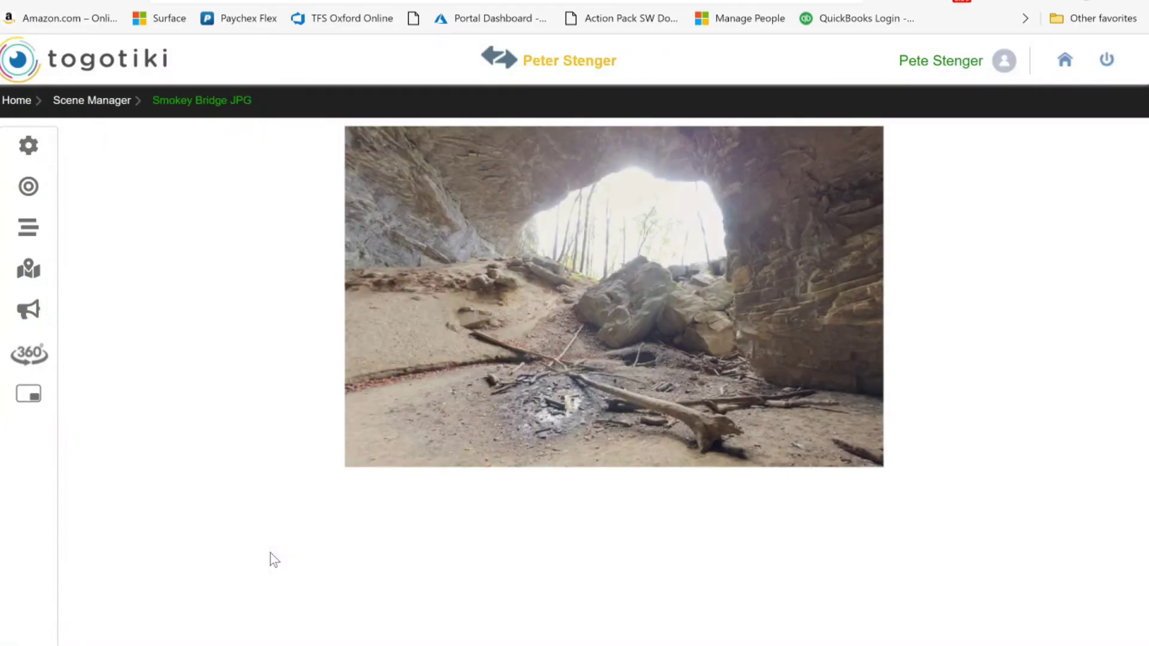
{"action": "left_click_drag", "start_coordinate": [452, 298], "coordinate": [549, 294]}
{"action": "left_click", "coordinate": [549, 294]}
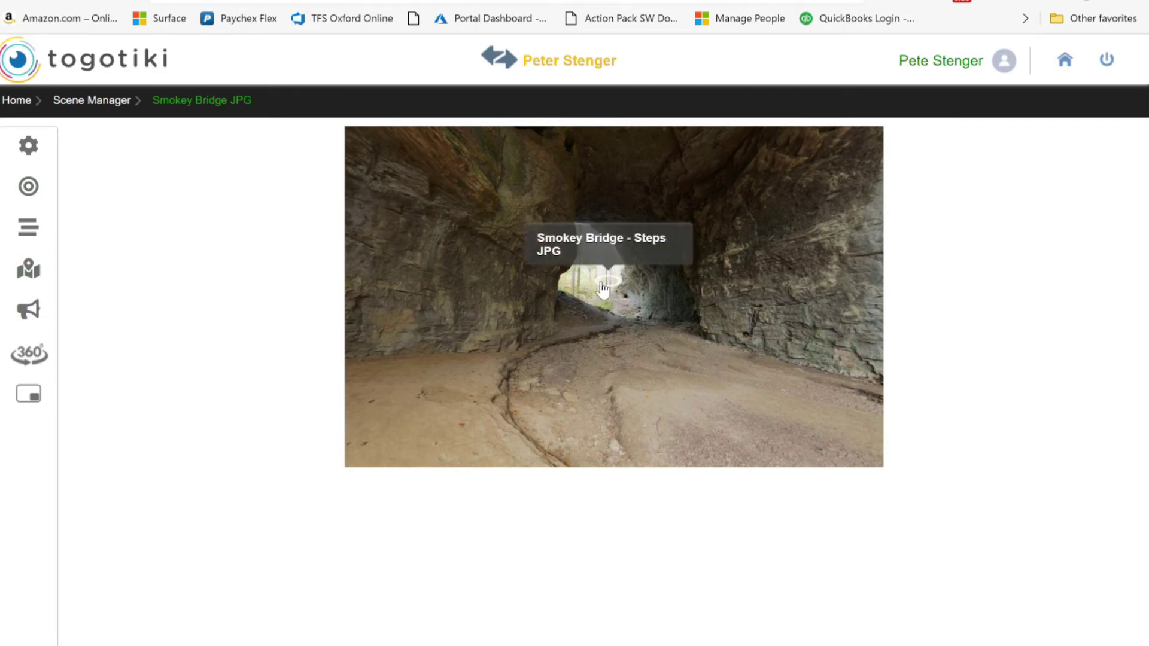
{"action": "left_click", "coordinate": [603, 289]}
{"action": "left_click_drag", "start_coordinate": [726, 335], "coordinate": [479, 257]}
Start a new hotspot and choose the Smokey Bridge - Dry Creek Bed JPG scene as its media, filtering the library to scenes
{"action": "left_click", "coordinate": [39, 186]}
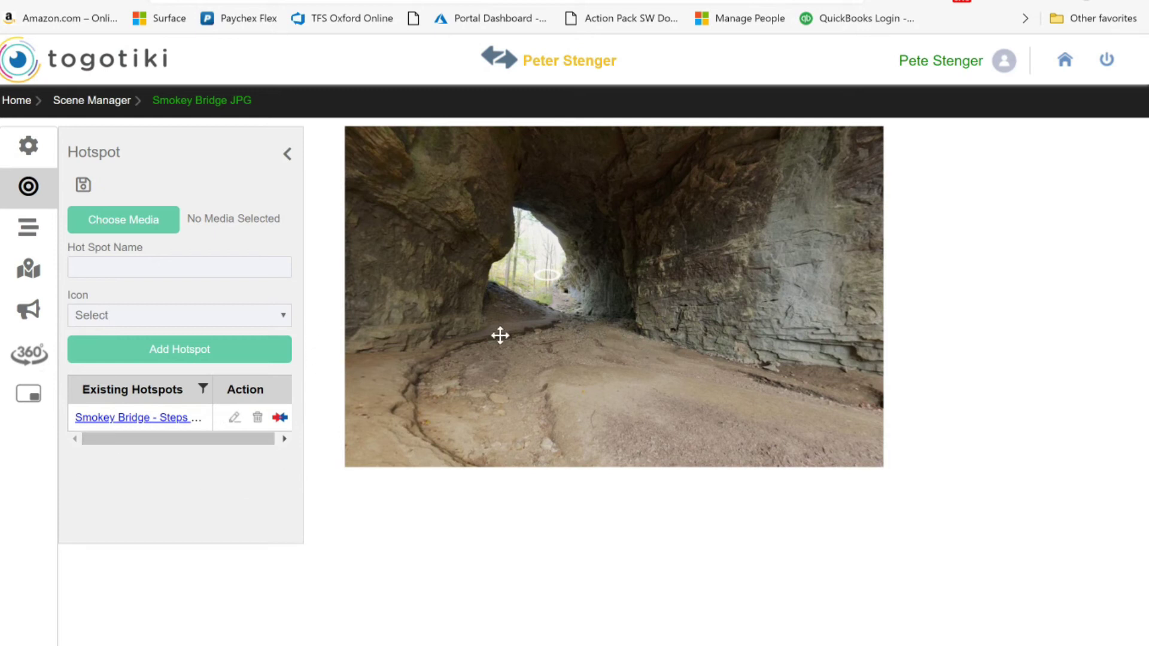
{"action": "left_click", "coordinate": [111, 219]}
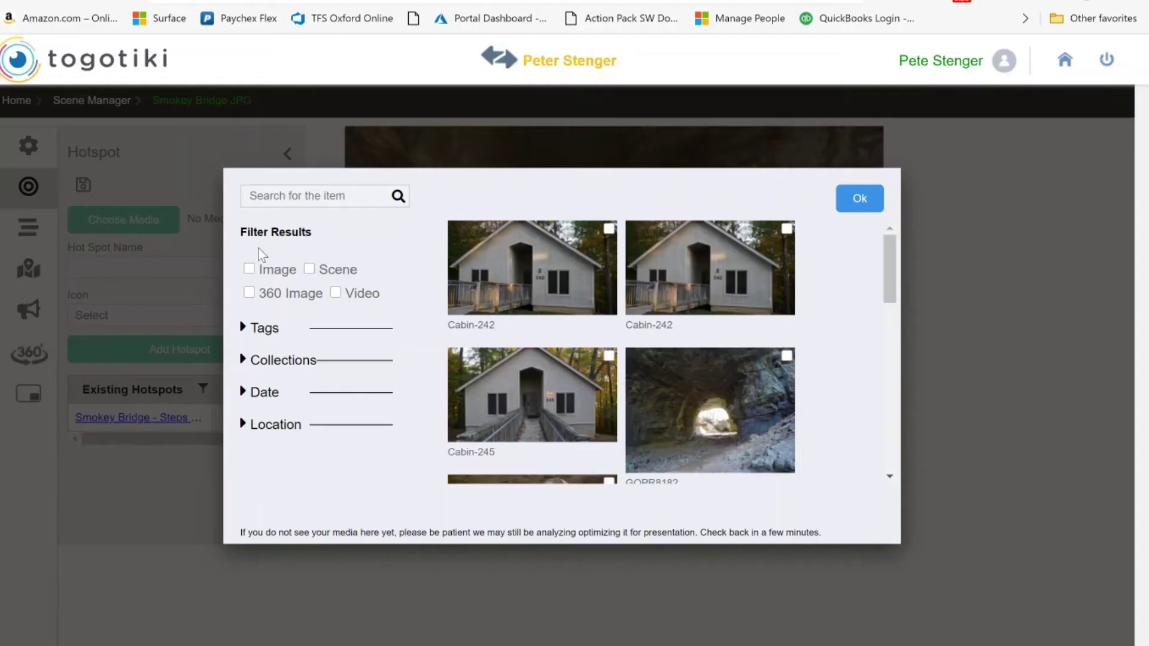
{"action": "left_click", "coordinate": [309, 269]}
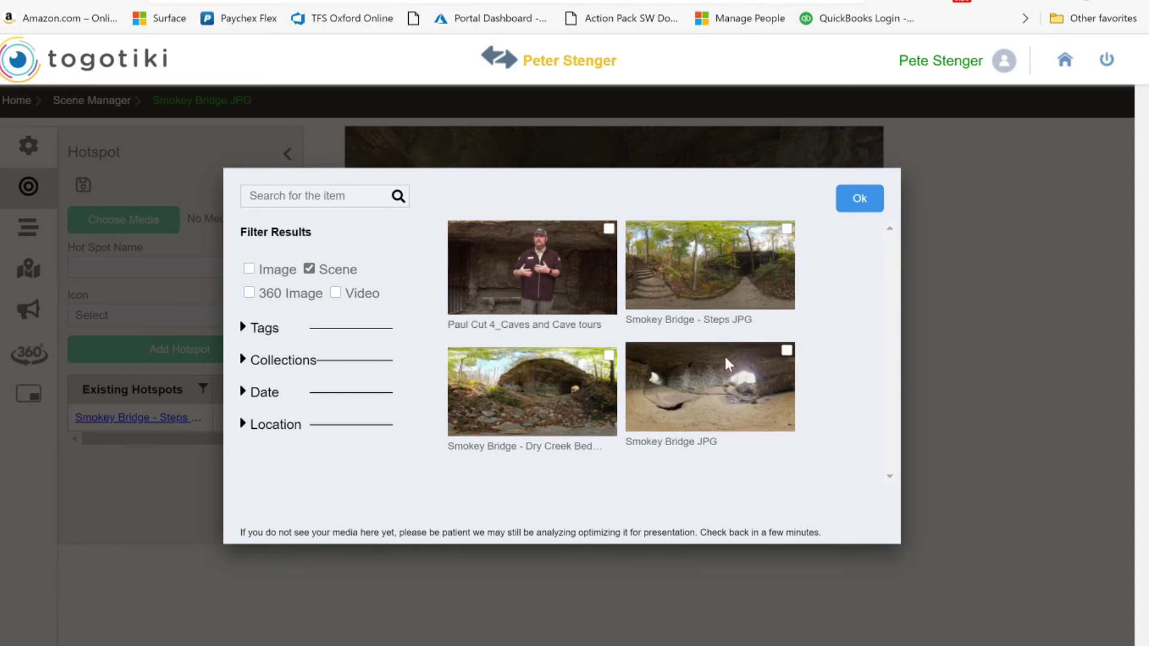
{"action": "left_click", "coordinate": [526, 419]}
{"action": "left_click", "coordinate": [865, 205]}
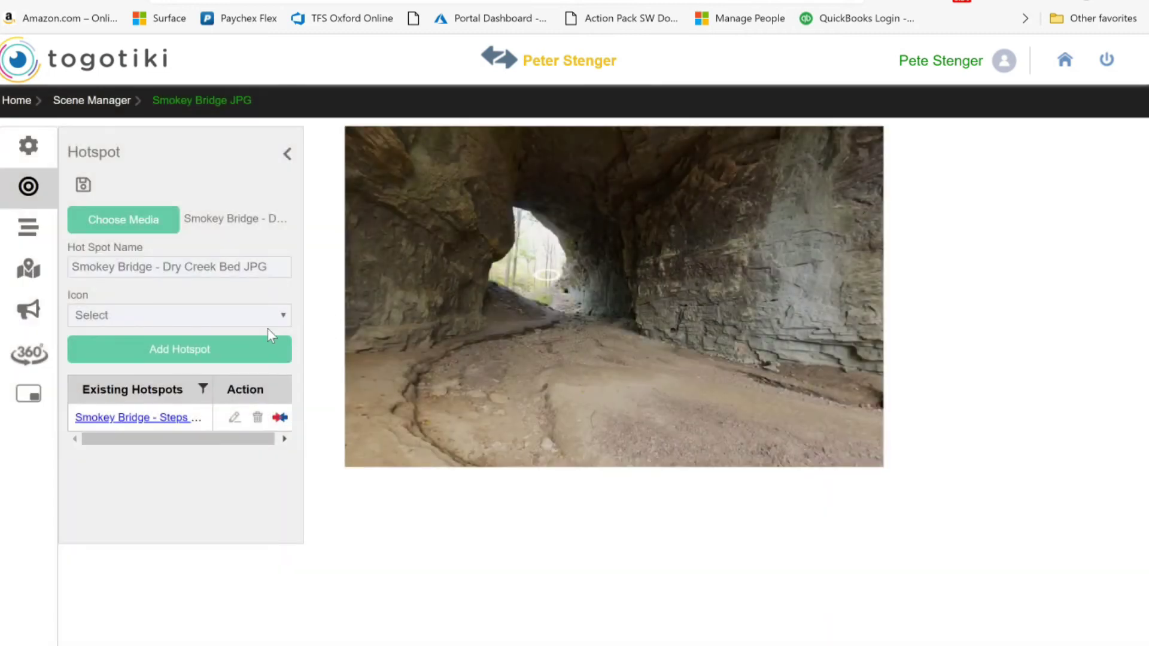
Set the new hotspot's icon to Bike - Black
{"action": "left_click", "coordinate": [281, 317]}
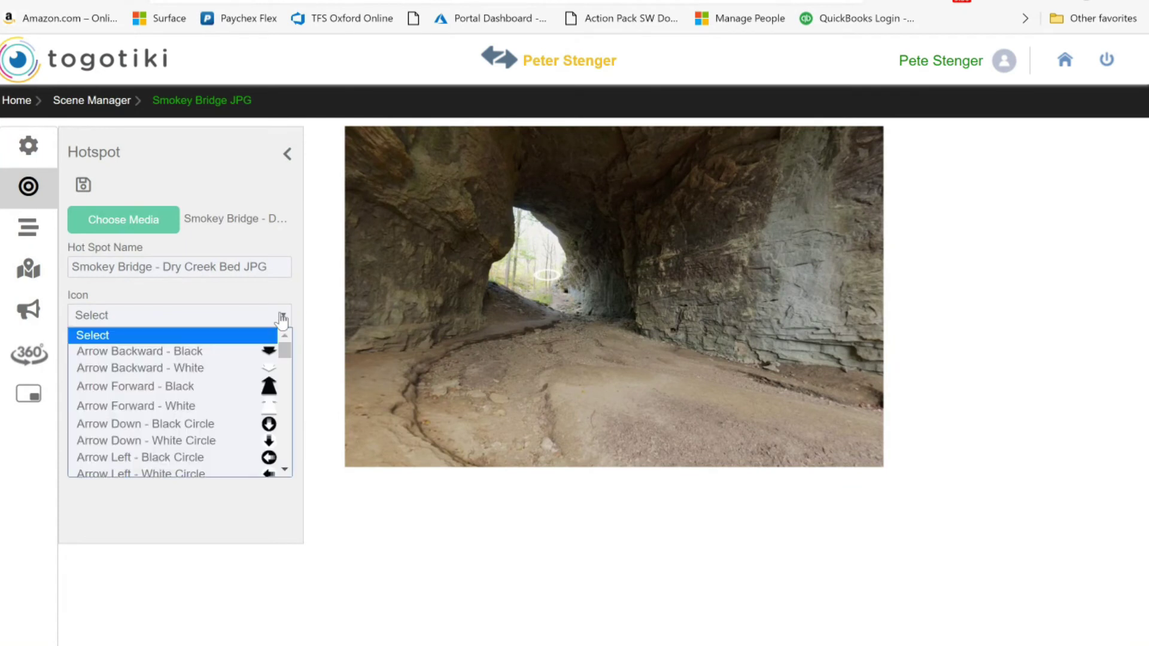
{"action": "scroll", "coordinate": [274, 383], "scroll_direction": "down", "scroll_amount": 5}
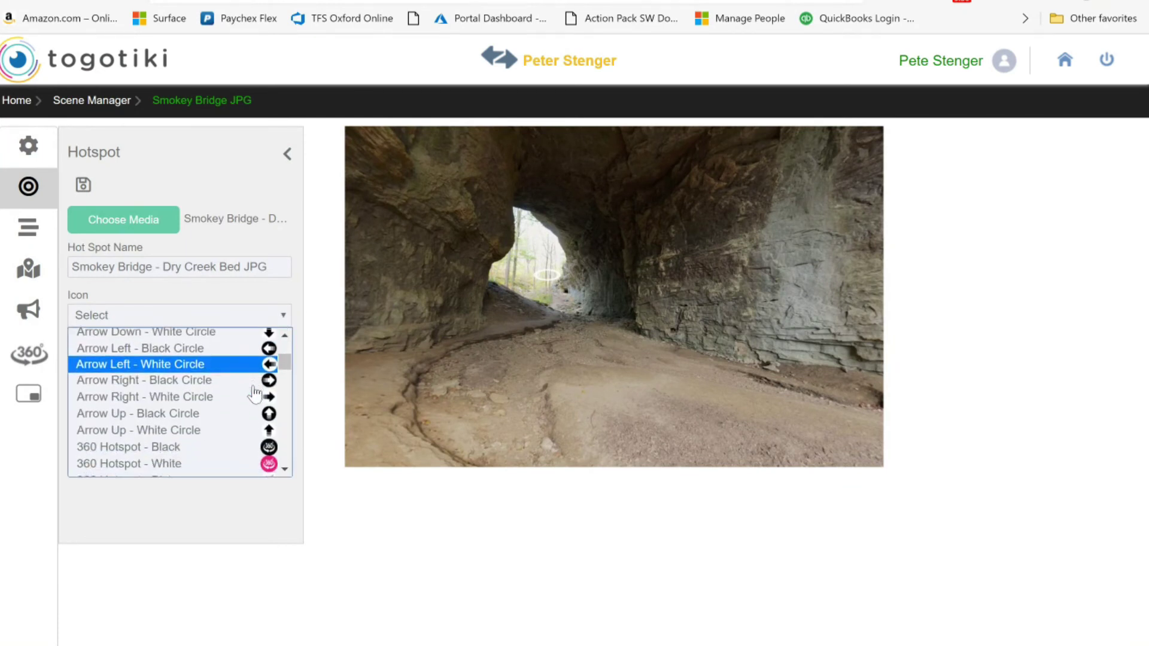
{"action": "scroll", "coordinate": [255, 392], "scroll_direction": "down", "scroll_amount": 3}
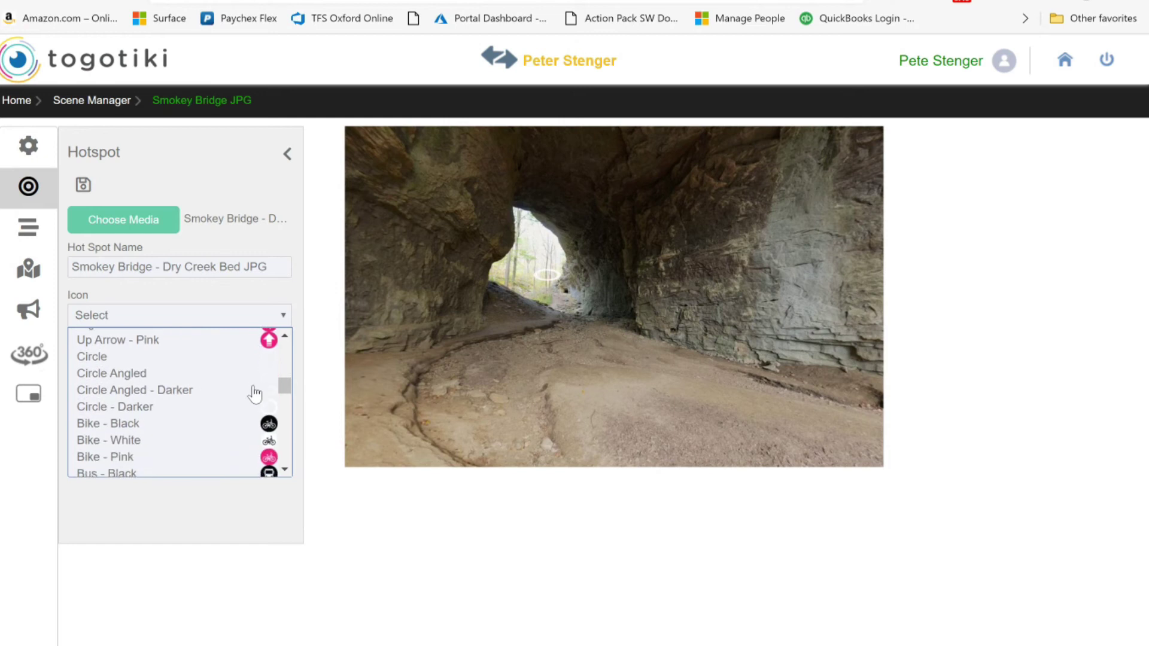
{"action": "scroll", "coordinate": [251, 400], "scroll_direction": "down", "scroll_amount": 1}
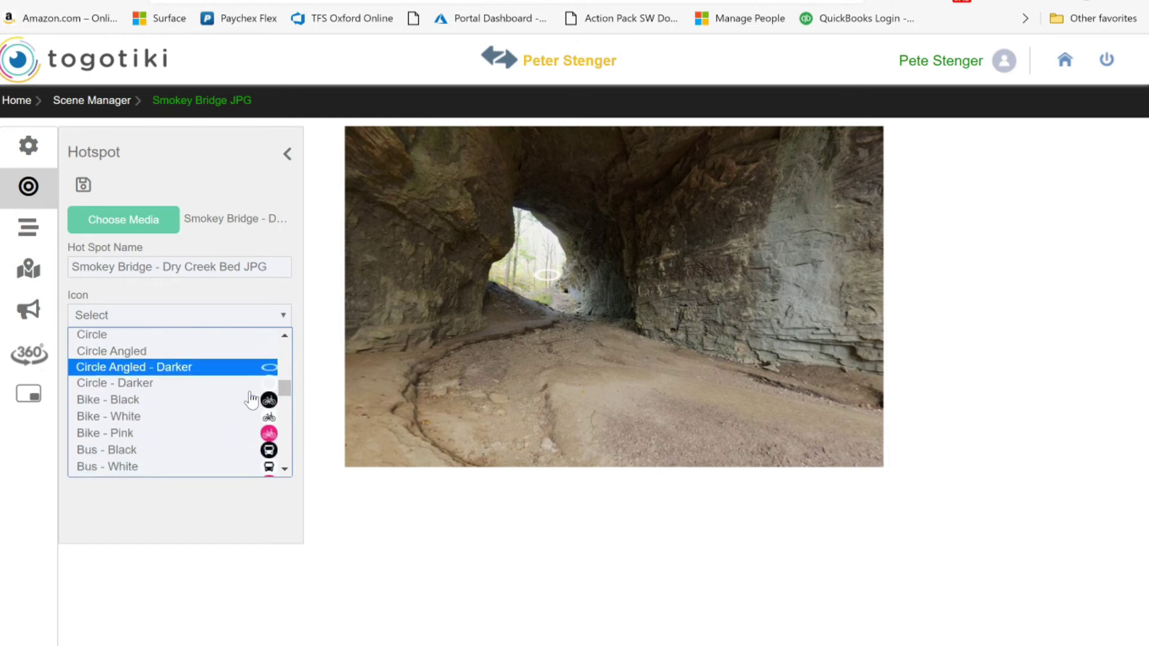
{"action": "left_click", "coordinate": [246, 402]}
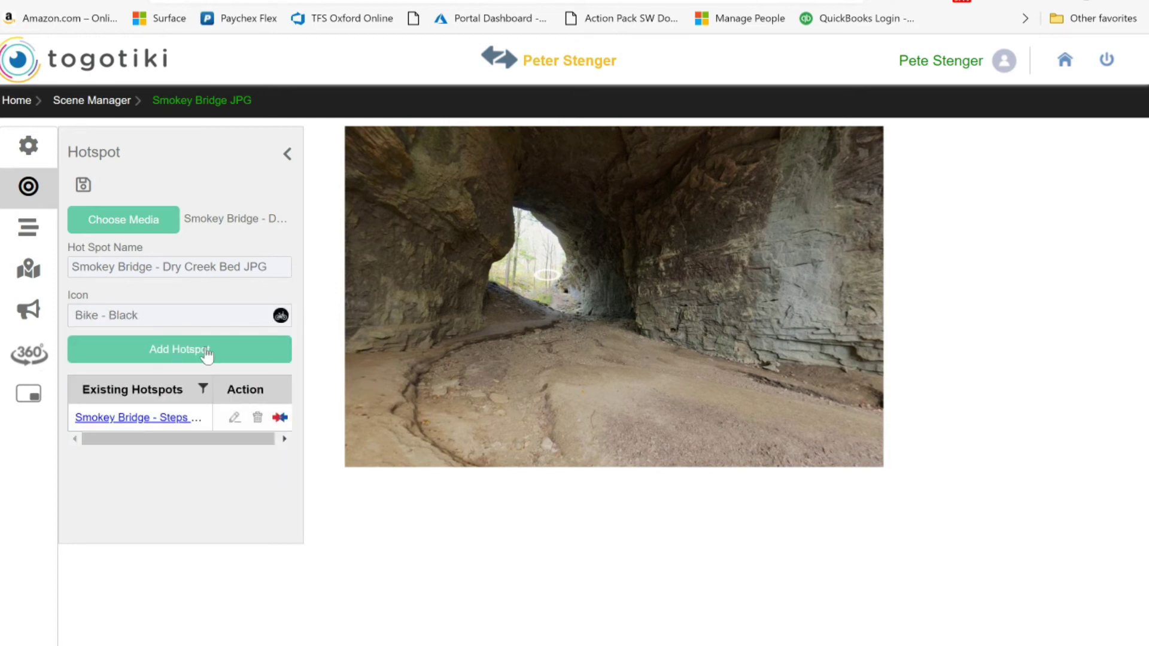
Place the Dry Creek Bed hotspot at the base of the bright cave opening beside the boulders and save it
{"action": "left_click_drag", "start_coordinate": [789, 321], "coordinate": [449, 318]}
{"action": "mouse_move", "coordinate": [774, 297]}
{"action": "left_mouse_down"}
{"action": "mouse_move", "coordinate": [669, 292]}
{"action": "mouse_move", "coordinate": [465, 321]}
{"action": "left_mouse_up"}
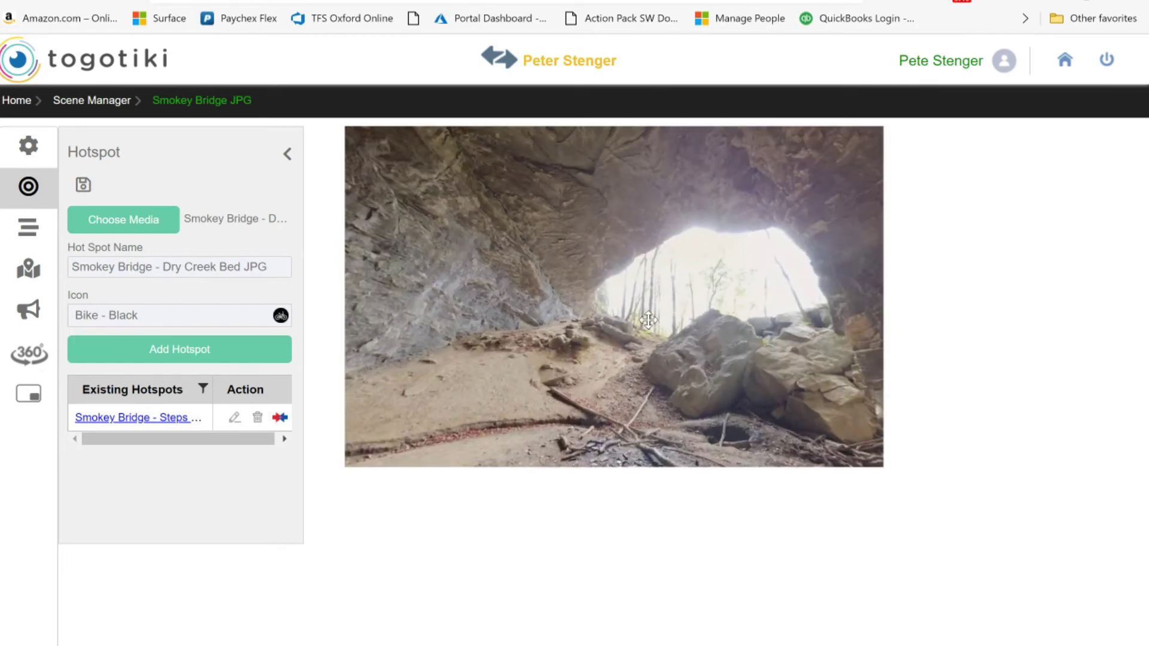
{"action": "left_click", "coordinate": [647, 341]}
{"action": "left_click", "coordinate": [83, 186]}
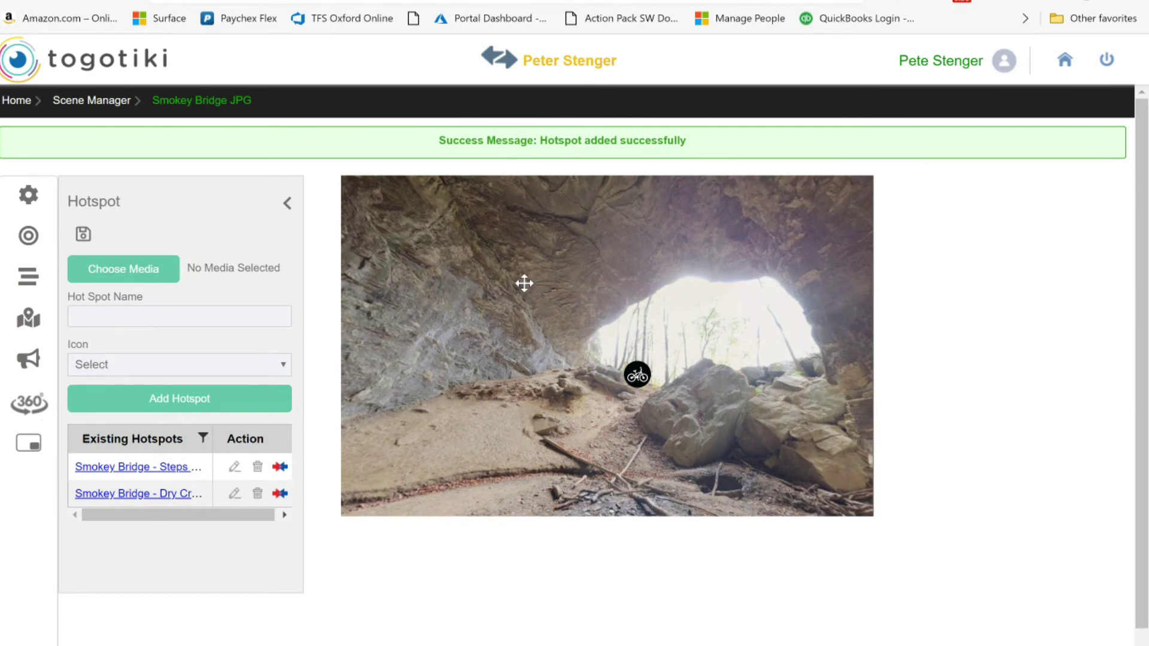
Create the return hotspot to Smokey Bridge JPG in the Dry Creek Bed scene, place it beside the tunnel opening and save it
{"action": "left_click_drag", "start_coordinate": [508, 280], "coordinate": [547, 266]}
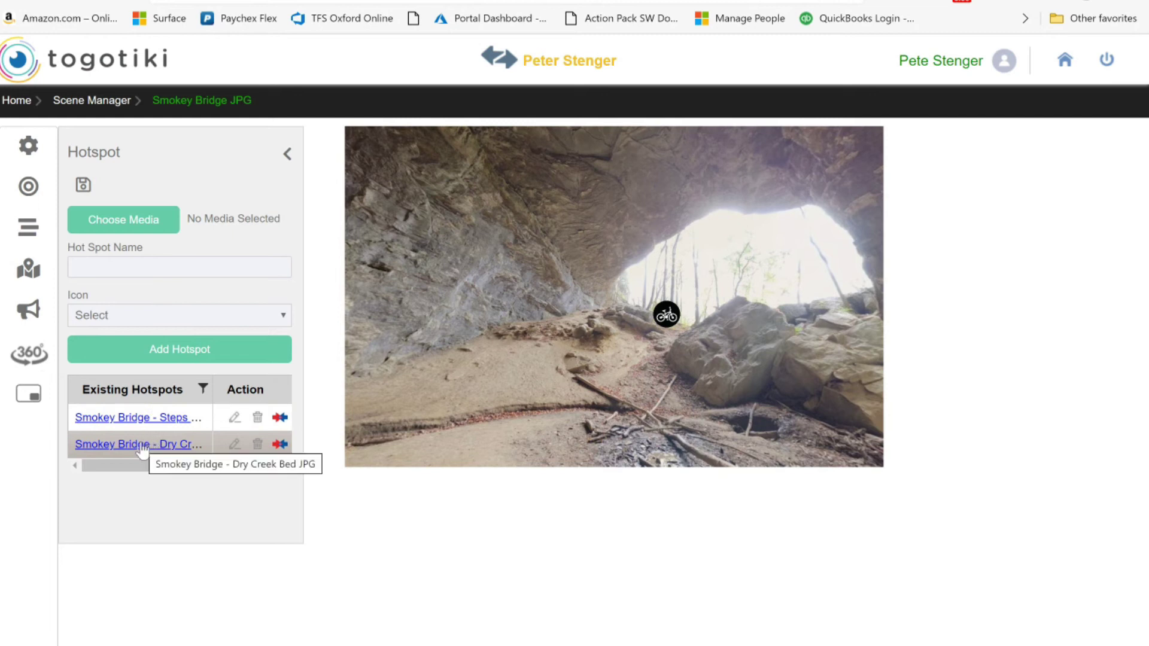
{"action": "left_click", "coordinate": [280, 449]}
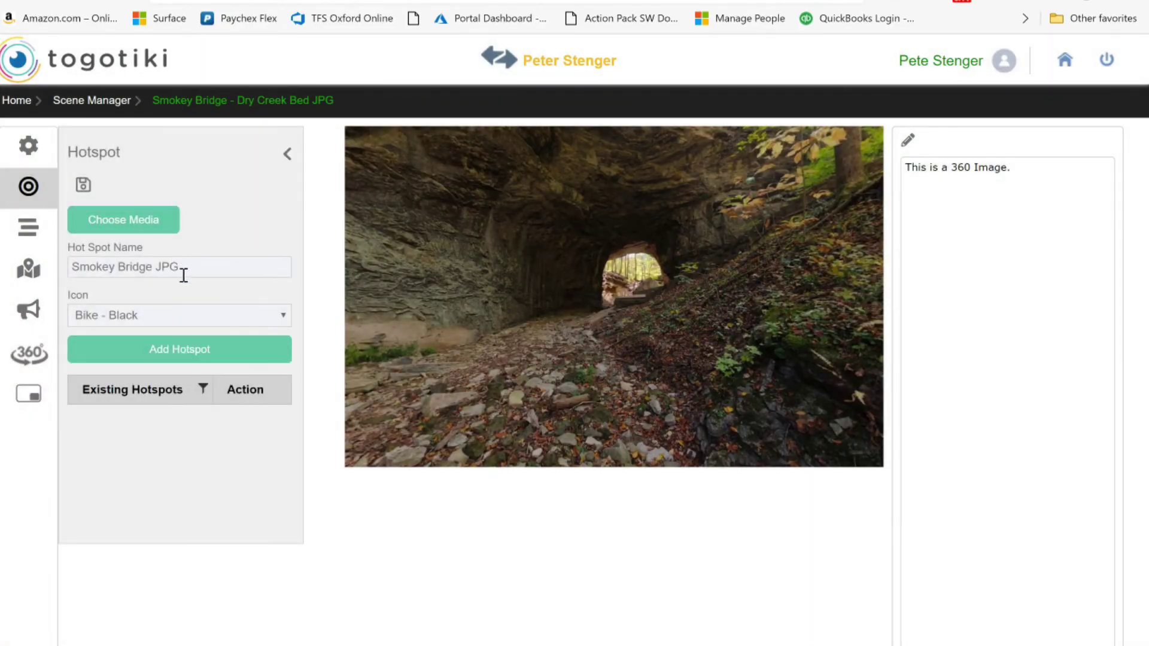
{"action": "left_click", "coordinate": [181, 353]}
{"action": "left_click", "coordinate": [589, 314]}
{"action": "left_click", "coordinate": [84, 185]}
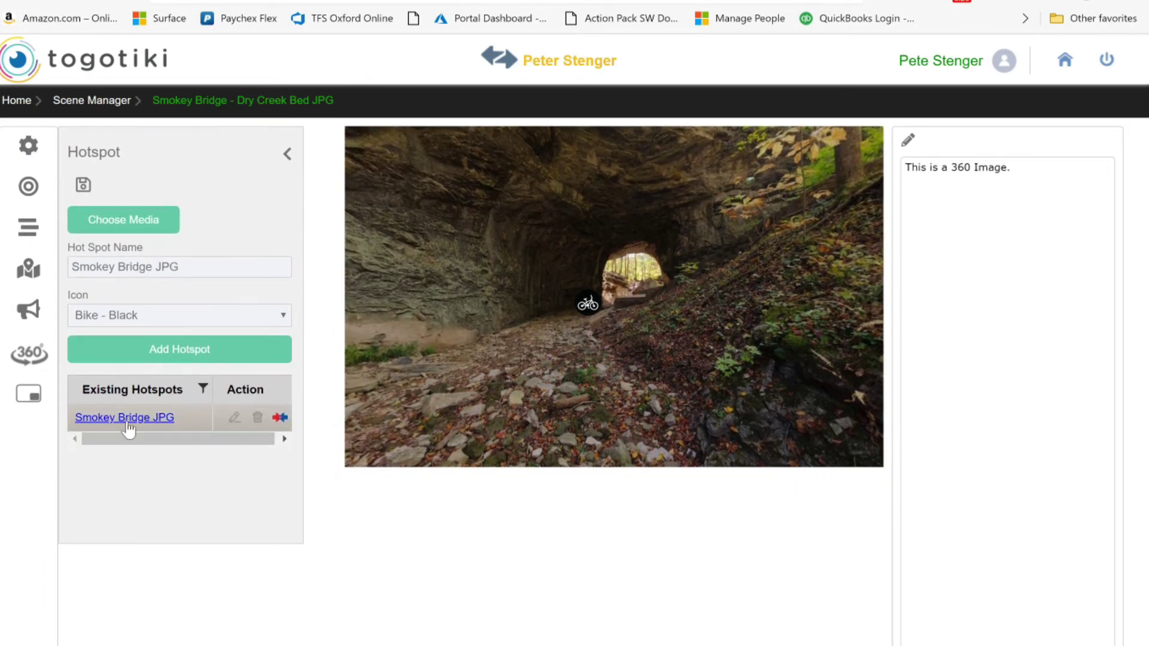
Return to the Smokey Bridge JPG scene through its hotspot link, preview it and look around both cave openings
{"action": "left_click", "coordinate": [128, 425]}
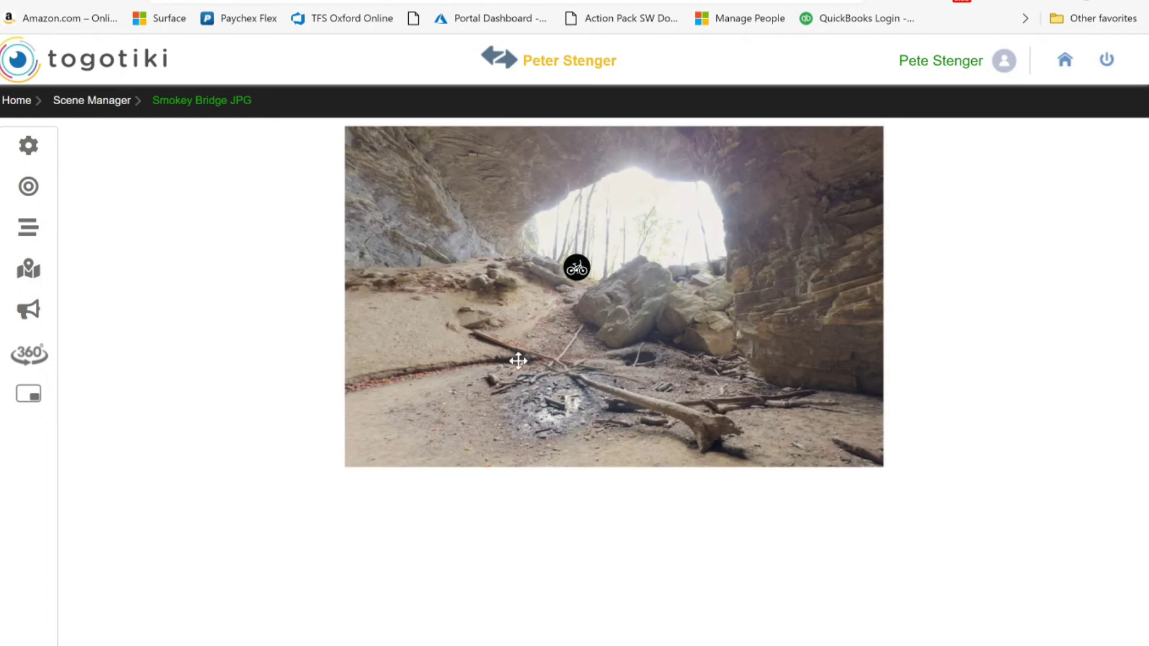
{"action": "left_click_drag", "start_coordinate": [544, 326], "coordinate": [409, 211]}
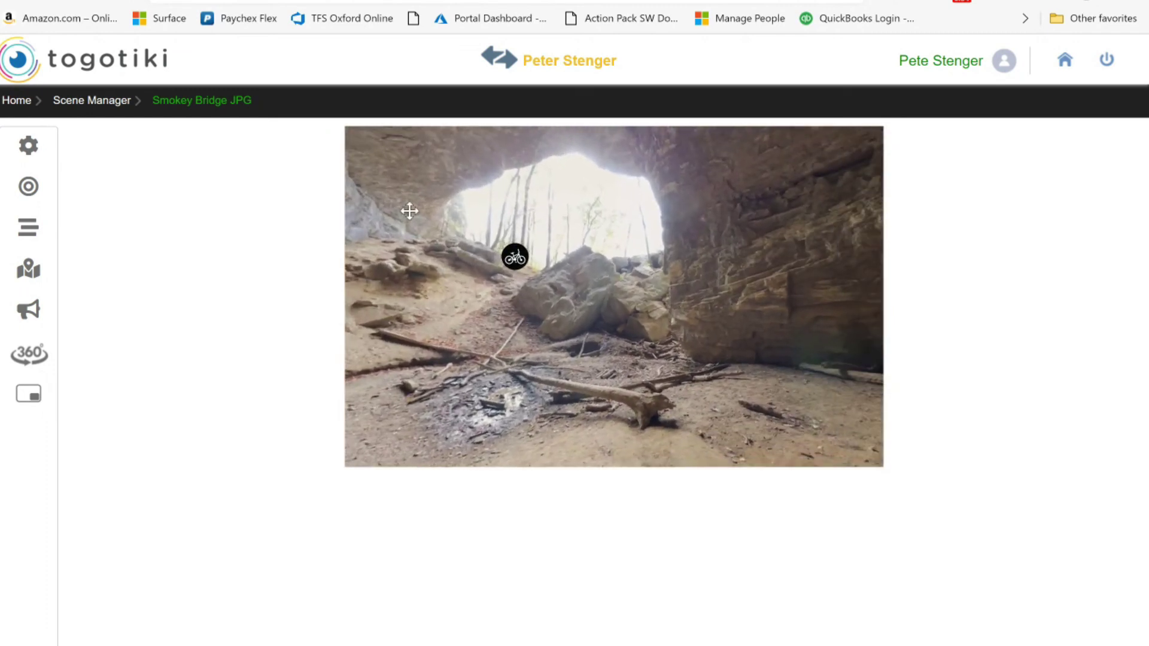
{"action": "left_click", "coordinate": [222, 101]}
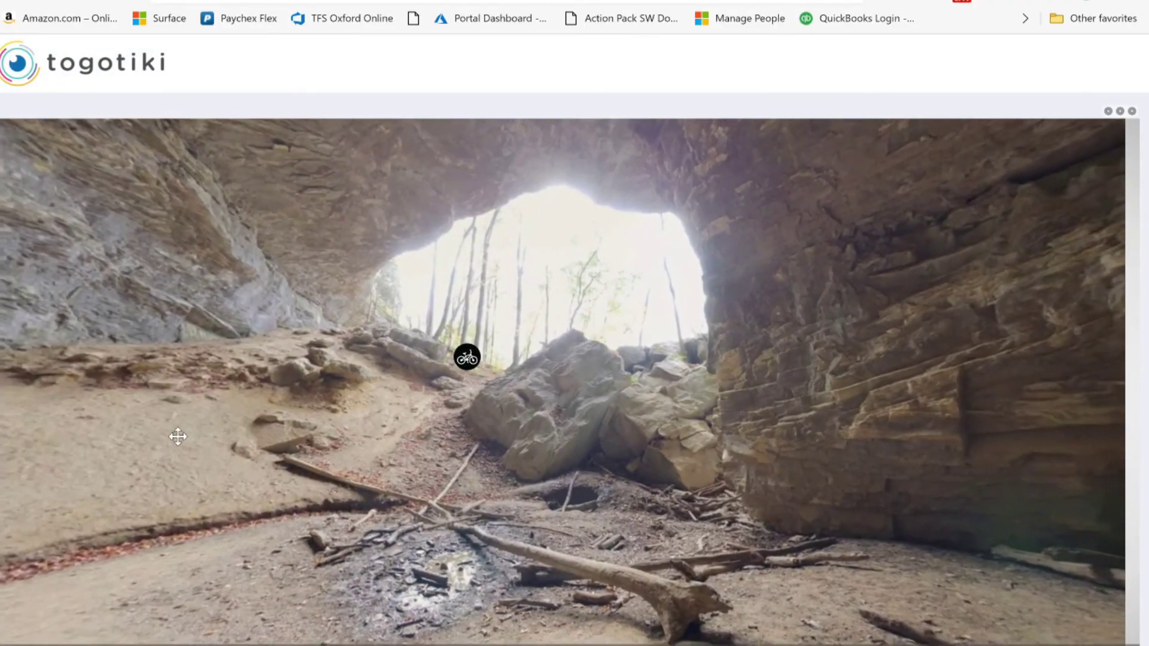
{"action": "left_click_drag", "start_coordinate": [174, 437], "coordinate": [284, 280]}
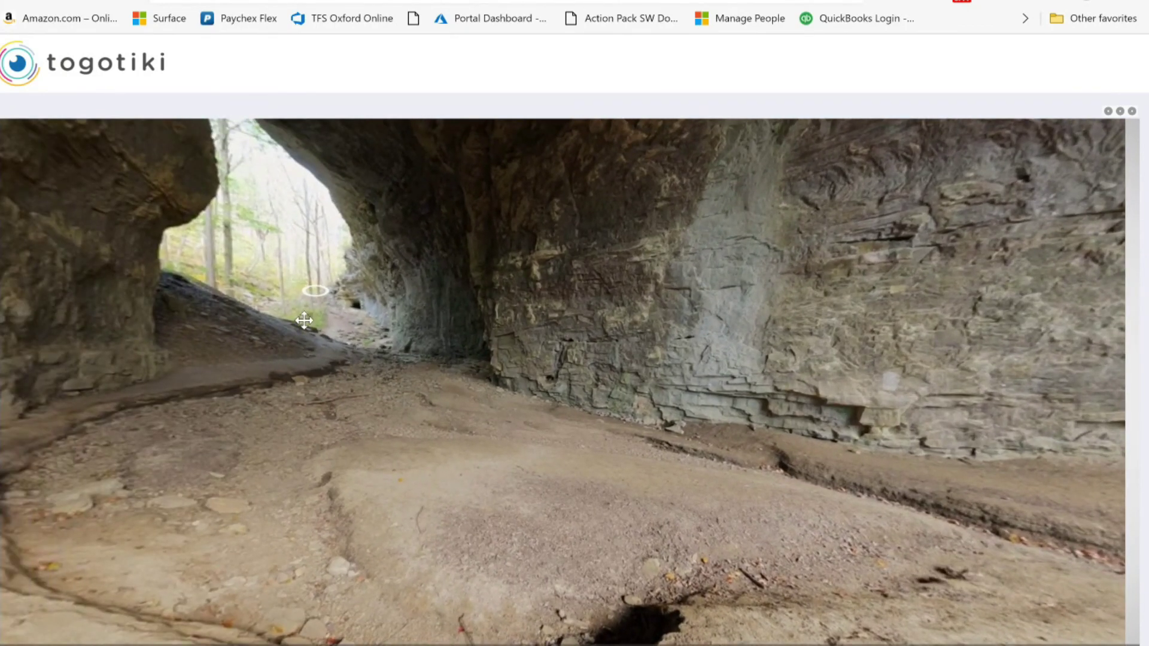
{"action": "left_click_drag", "start_coordinate": [803, 422], "coordinate": [381, 350]}
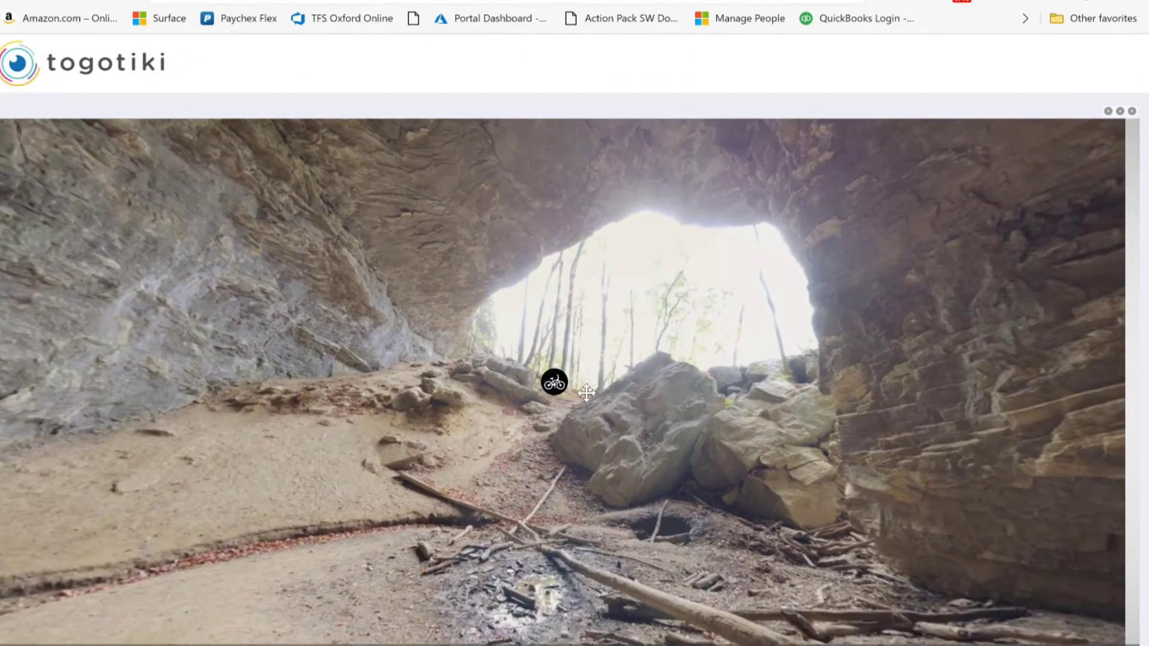
Test the bike hotspots in the preview by going to the Dry Creek Bed scene, looking around and returning to Smokey Bridge
{"action": "left_click", "coordinate": [556, 384]}
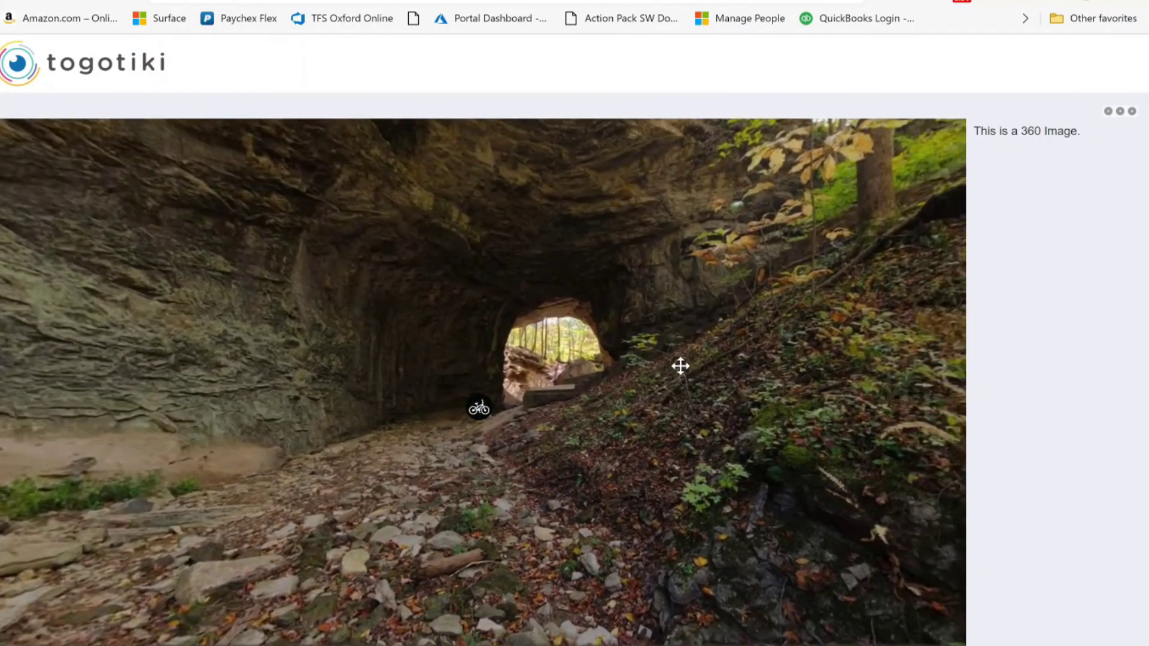
{"action": "left_click_drag", "start_coordinate": [680, 366], "coordinate": [459, 341]}
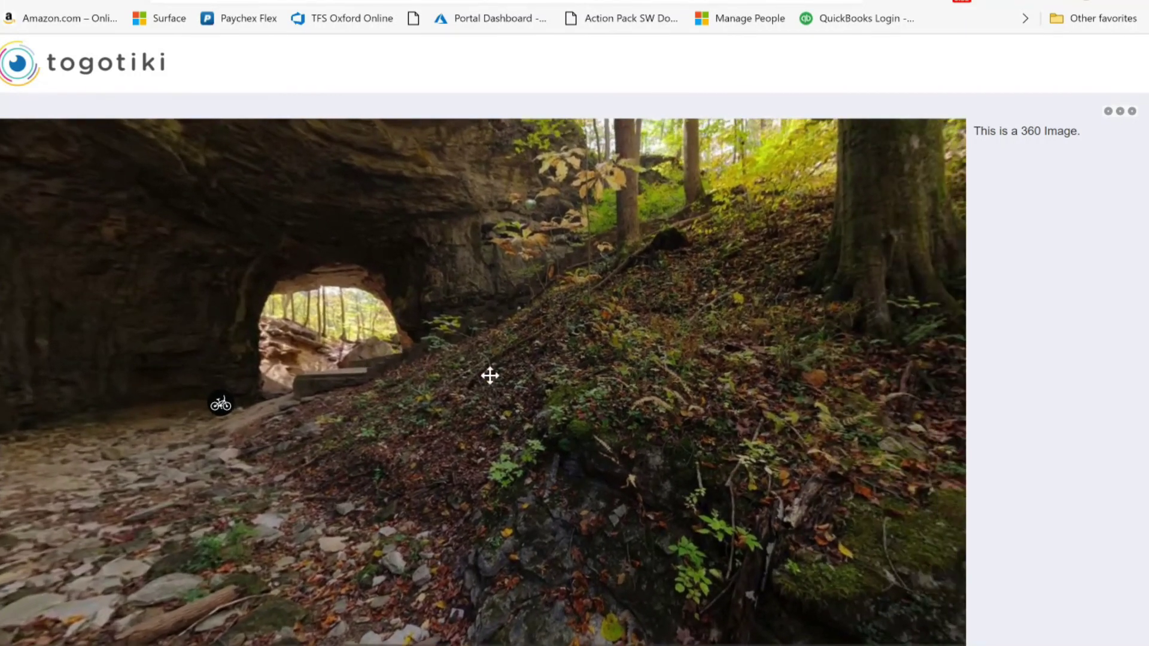
{"action": "left_click_drag", "start_coordinate": [290, 241], "coordinate": [773, 301]}
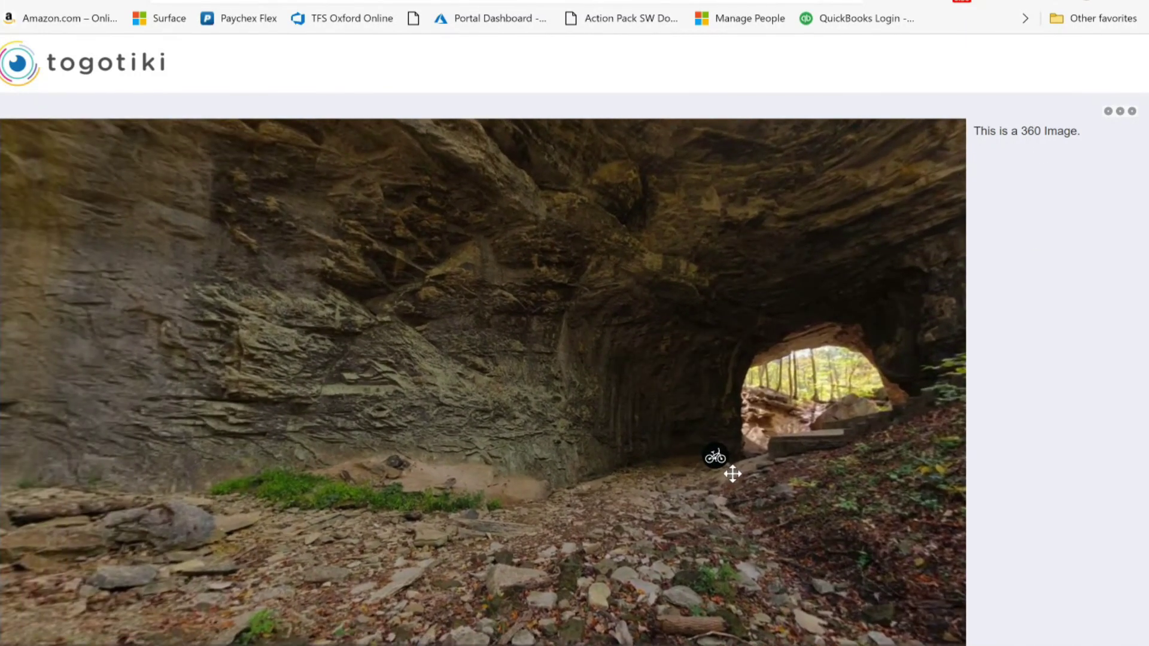
{"action": "left_click", "coordinate": [713, 462]}
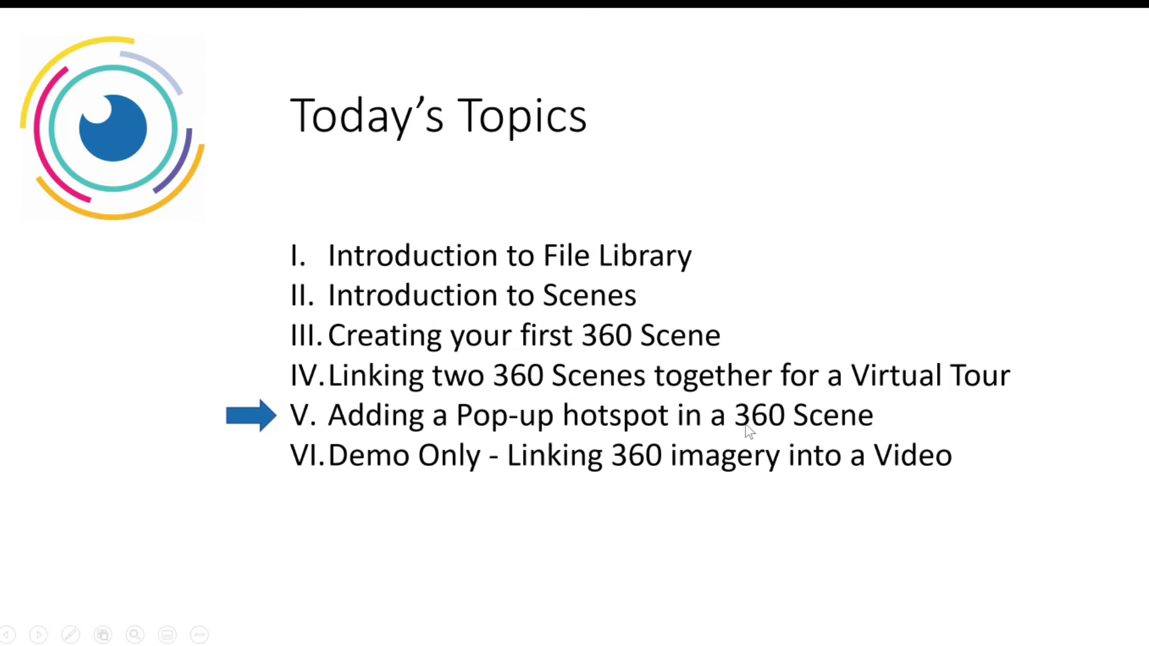
Advance the slideshow past the pop-up hotspot topic, switch to Togotiki's Scene Manager and open the Smokey Bridge JPG scene for editing
{"action": "key", "text": "Right"}
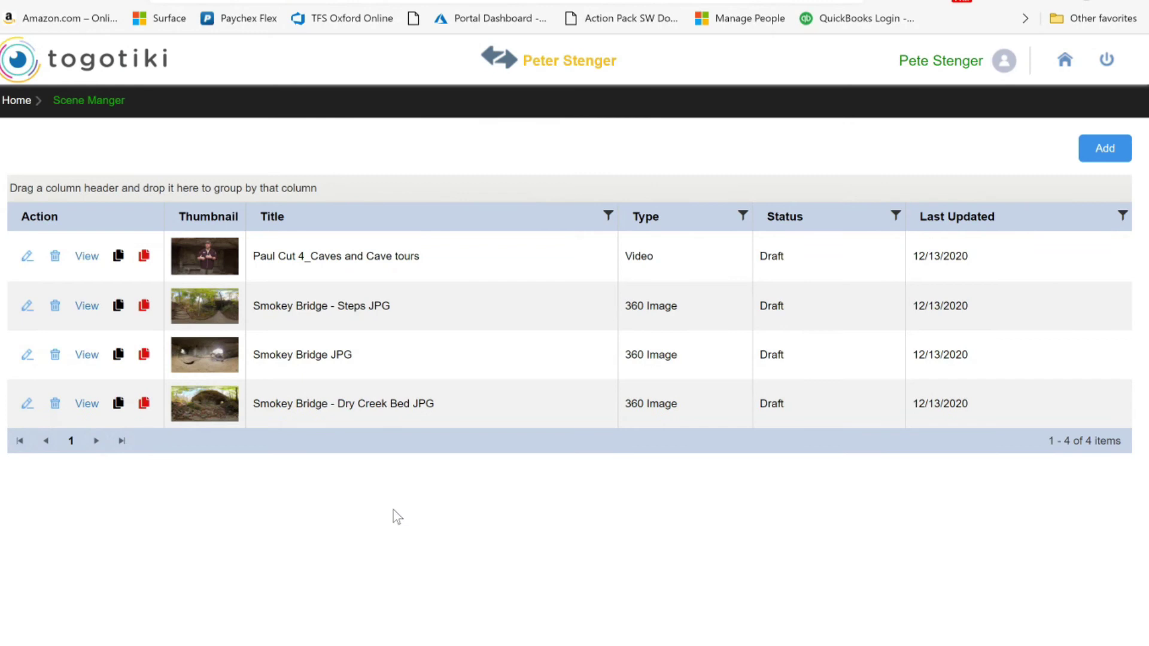
{"action": "left_click", "coordinate": [26, 357]}
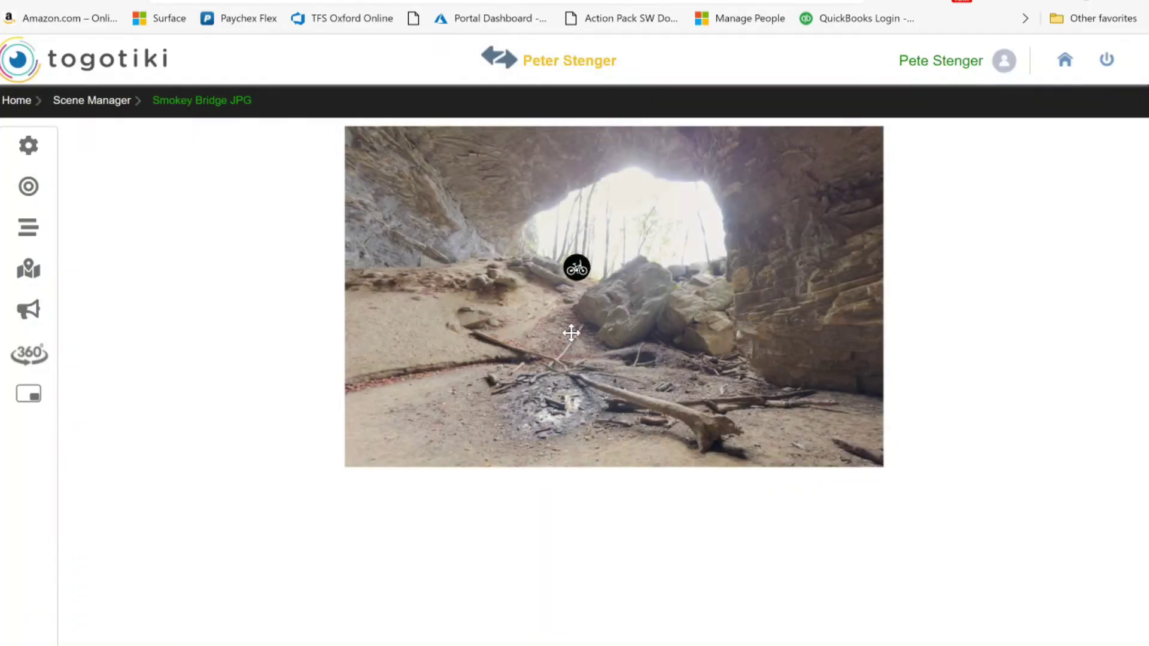
{"action": "left_click_drag", "start_coordinate": [604, 323], "coordinate": [587, 346]}
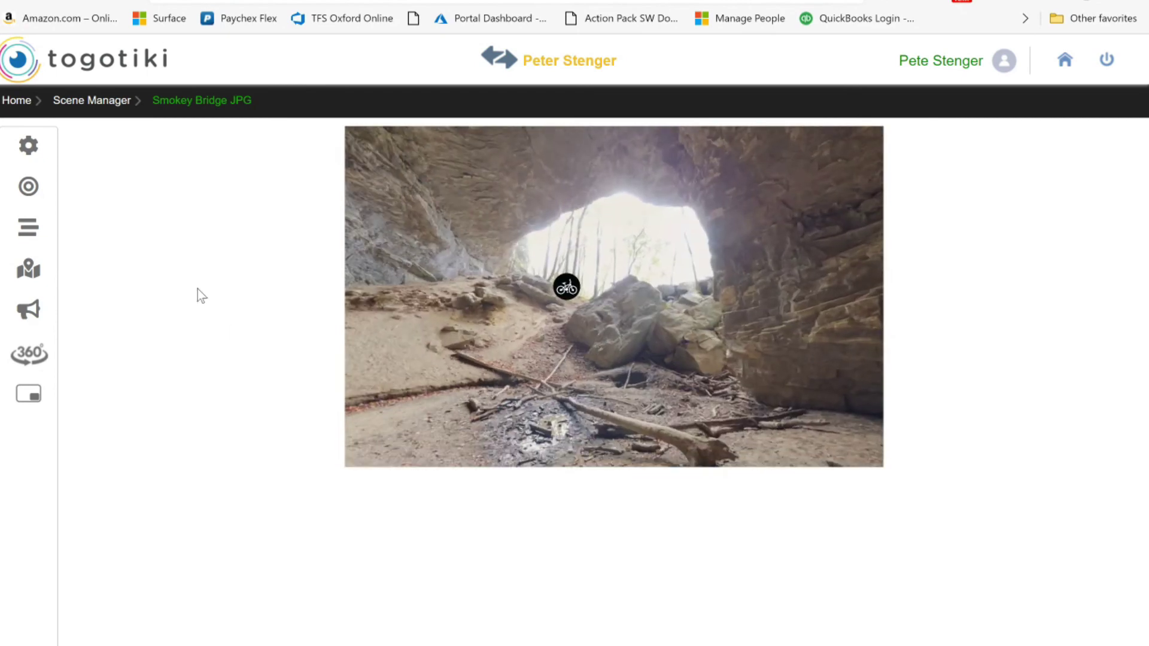
Start a hotspot in the Smokey Bridge JPG scene, filter the media library to videos and choose the Amenitys of the Park video
{"action": "left_click", "coordinate": [28, 186]}
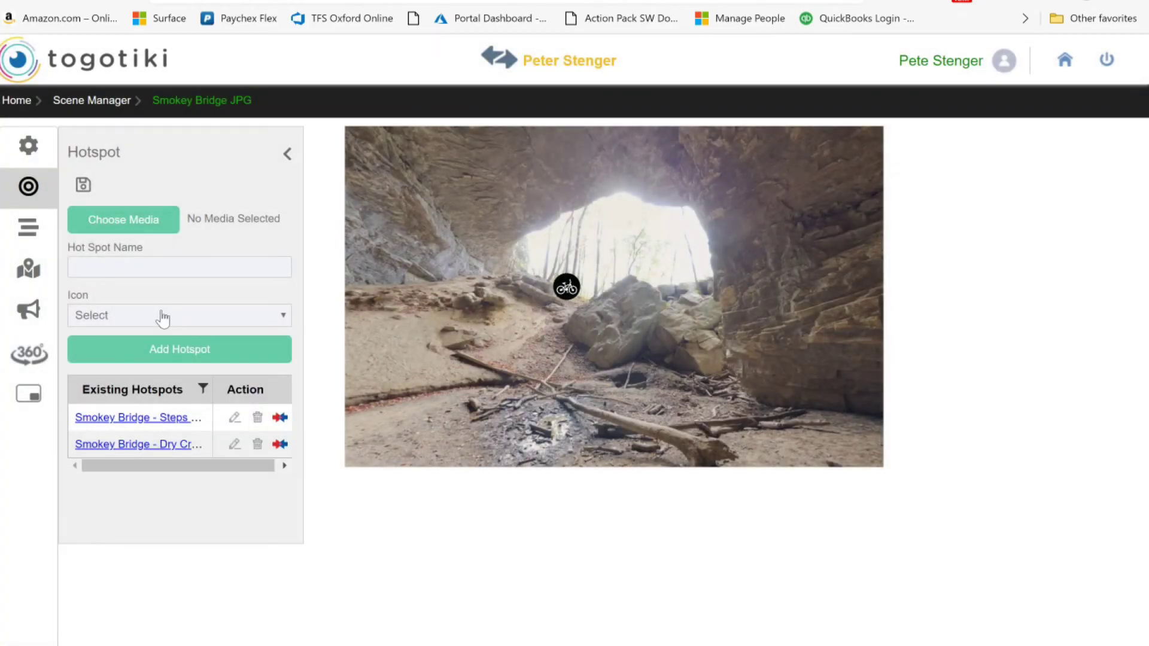
{"action": "left_click", "coordinate": [122, 228]}
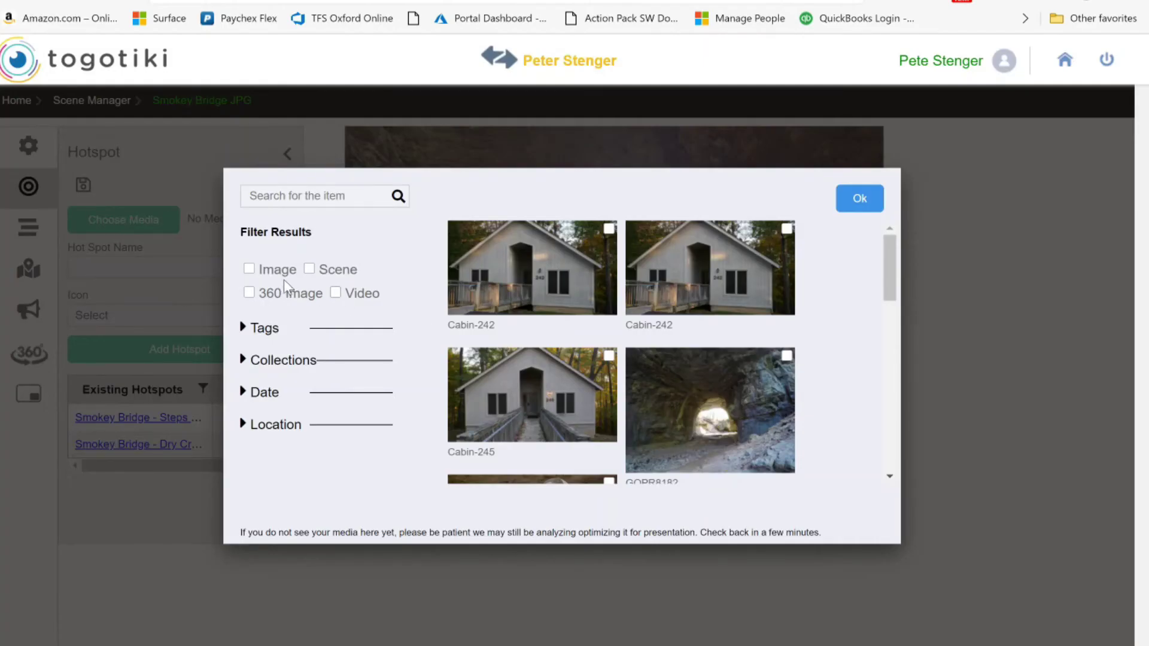
{"action": "left_click", "coordinate": [334, 293]}
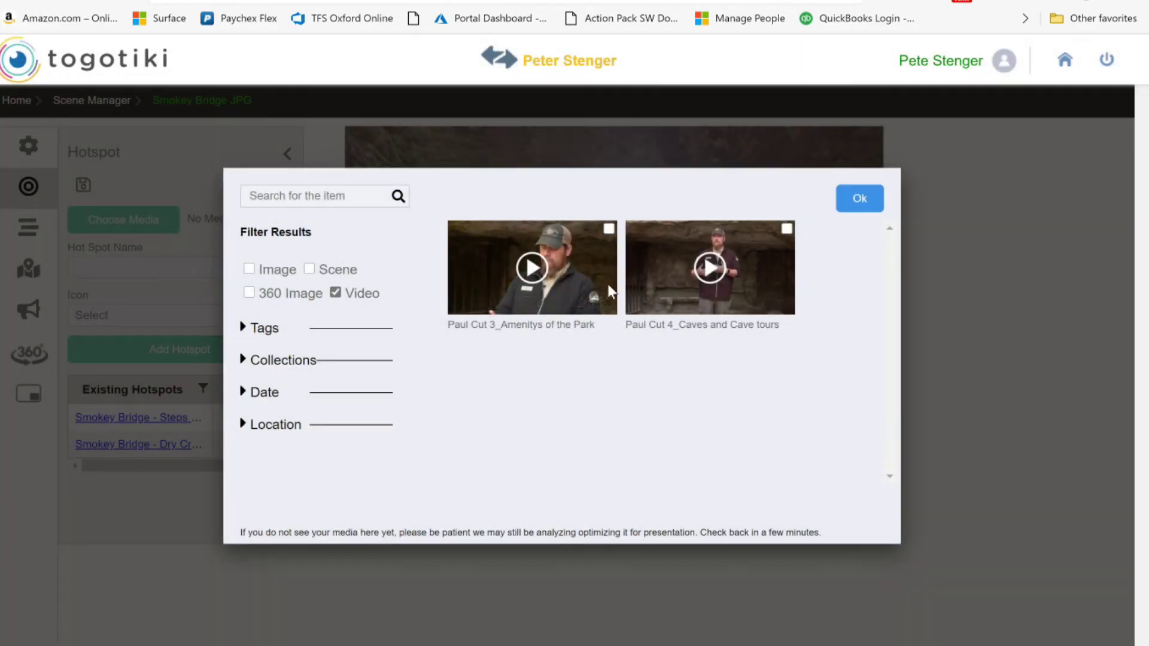
{"action": "left_click", "coordinate": [575, 263]}
{"action": "left_click", "coordinate": [854, 207]}
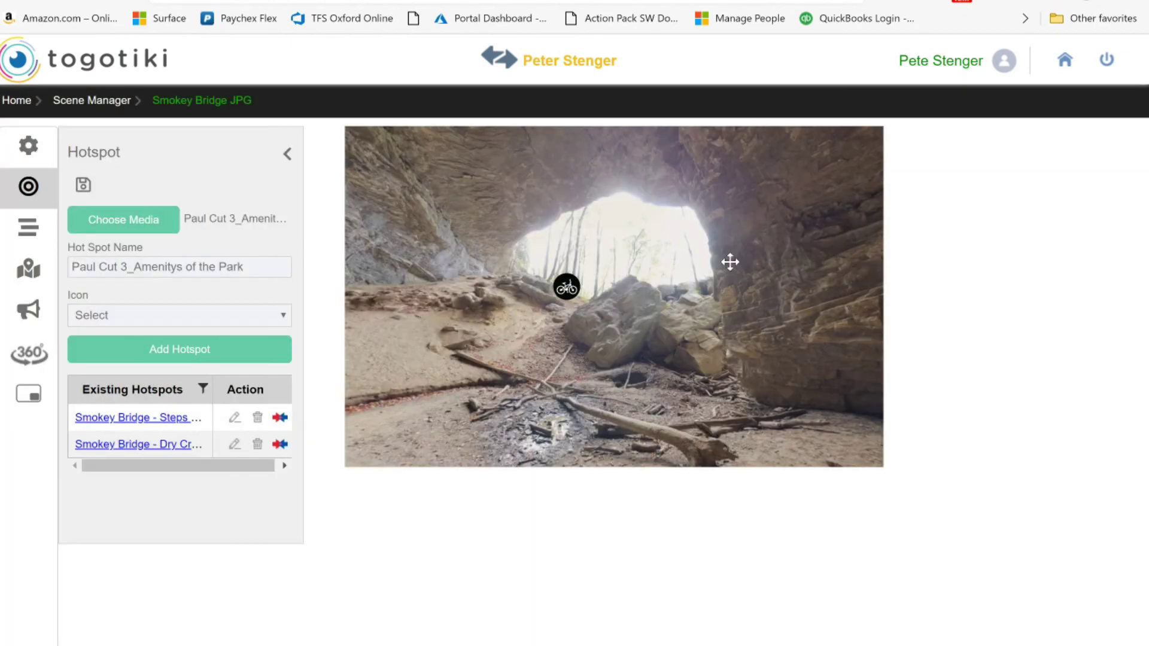
Give the video hotspot the Video - Black icon, place it on the rock wall beside the cave opening and save it
{"action": "left_click", "coordinate": [286, 320]}
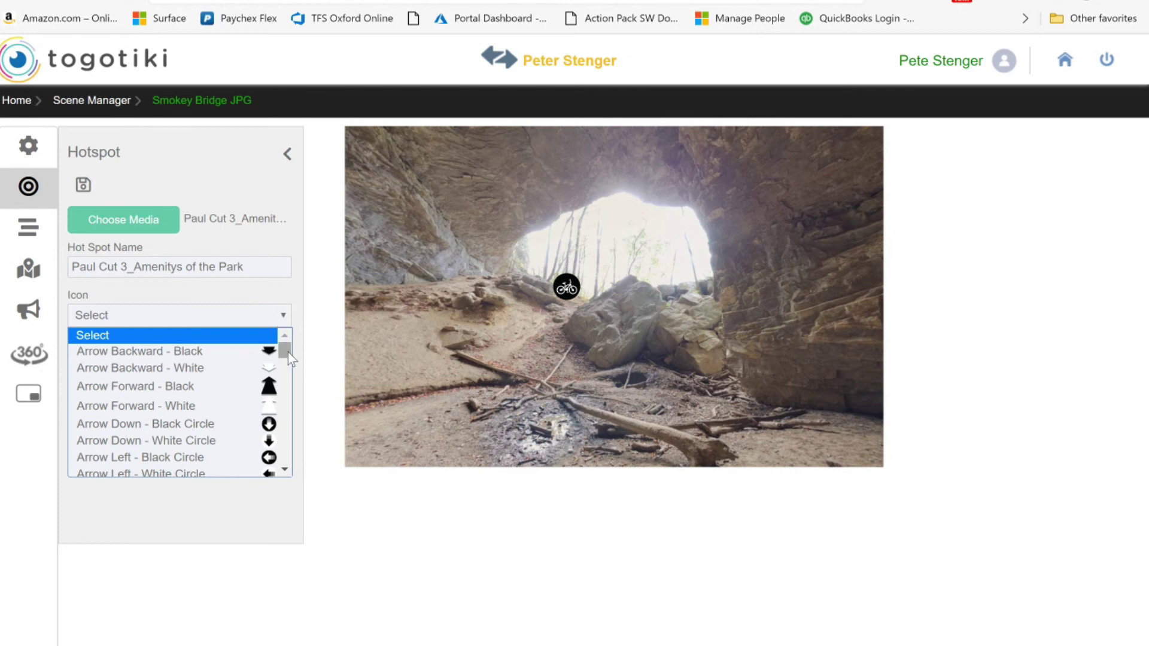
{"action": "left_click_drag", "start_coordinate": [288, 353], "coordinate": [297, 439]}
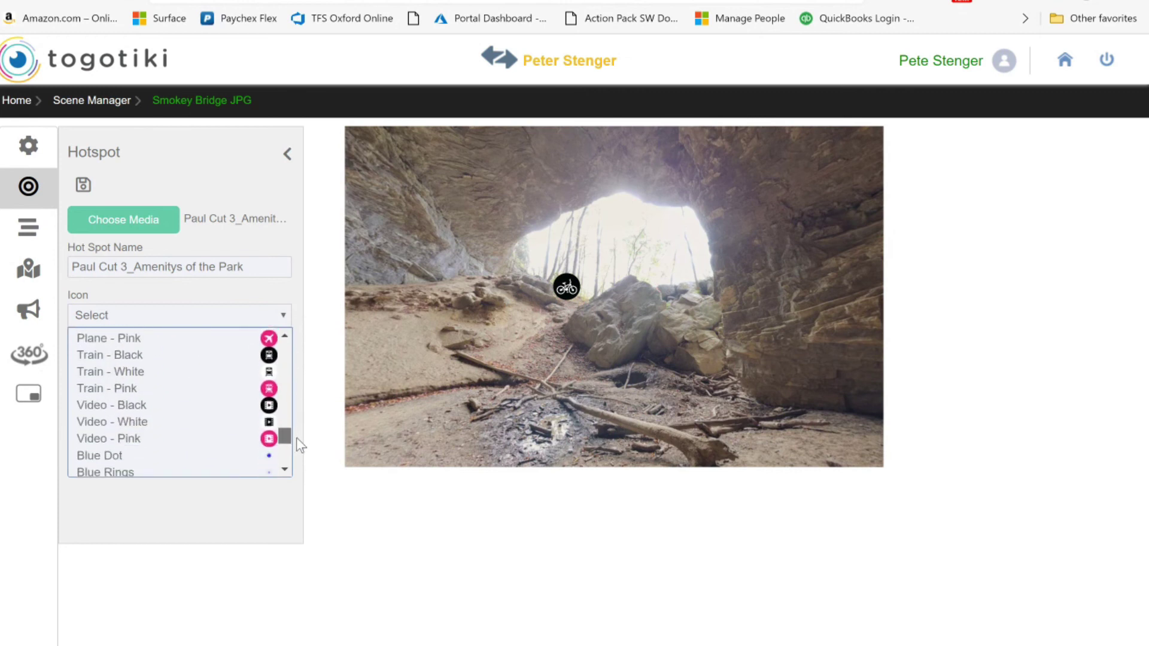
{"action": "left_click", "coordinate": [268, 407]}
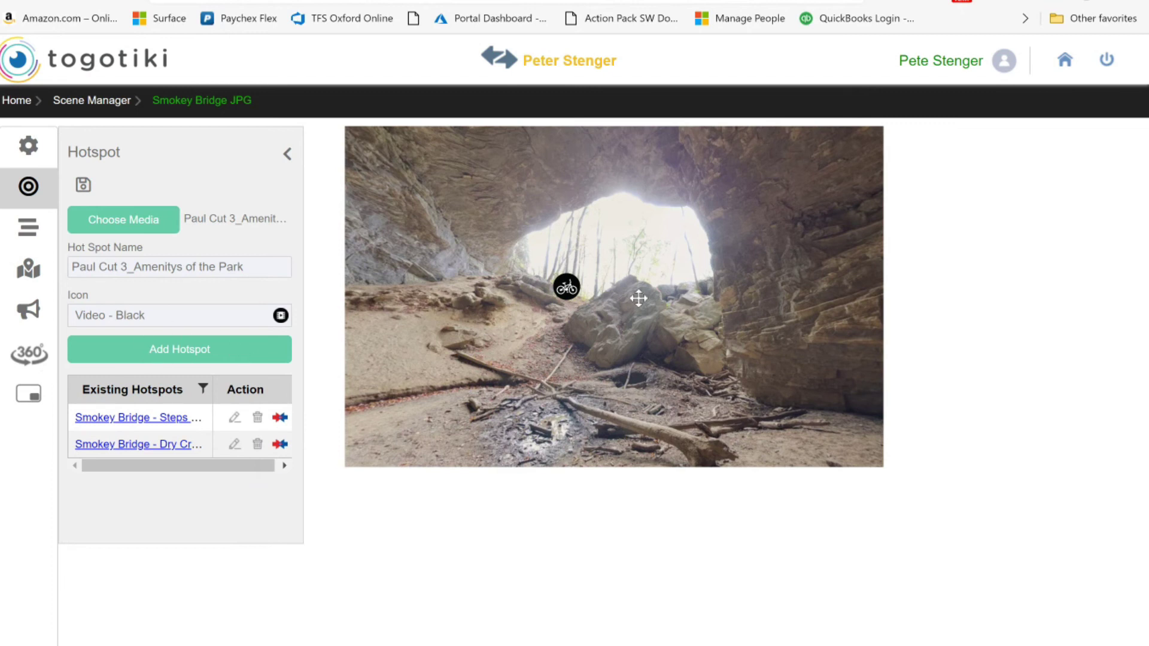
{"action": "left_click", "coordinate": [787, 234]}
{"action": "left_click", "coordinate": [84, 185]}
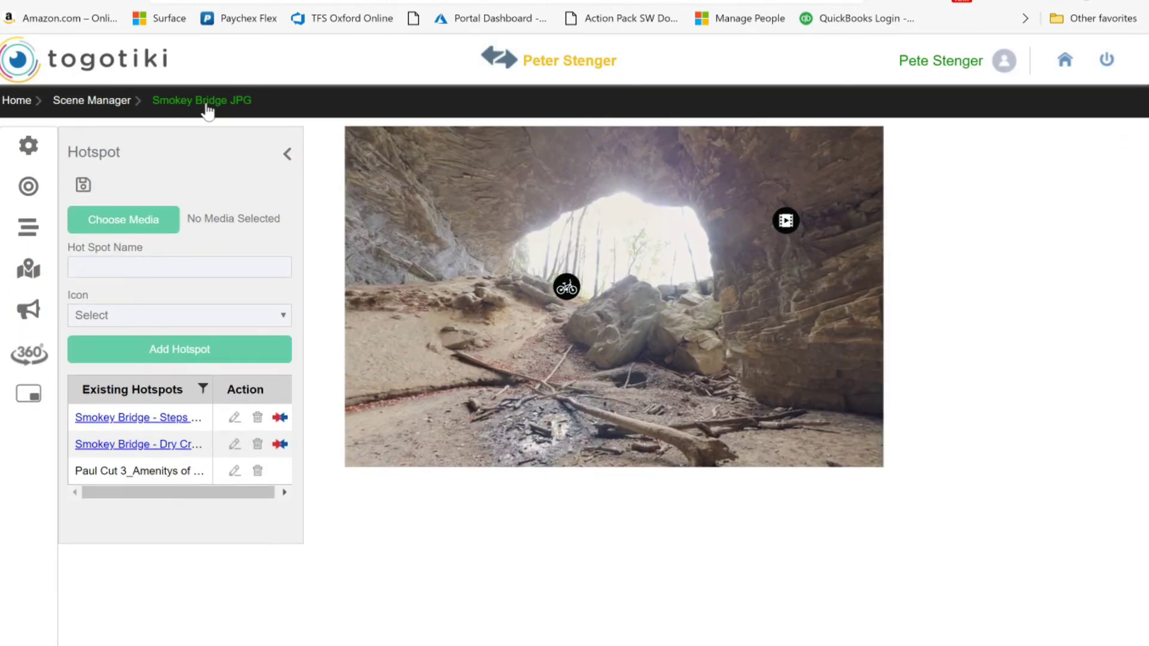
Preview the Smokey Bridge JPG scene, open its video hotspot, play and pause the pop-up video, and dismiss it
{"action": "left_click", "coordinate": [206, 106]}
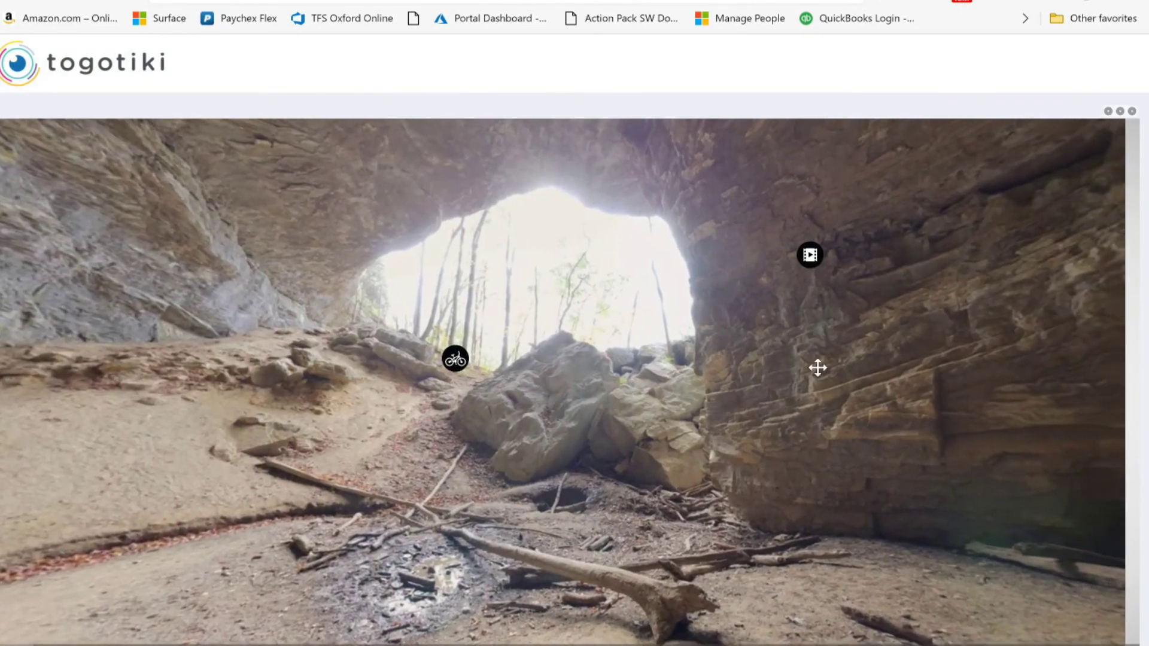
{"action": "left_click_drag", "start_coordinate": [818, 366], "coordinate": [719, 319]}
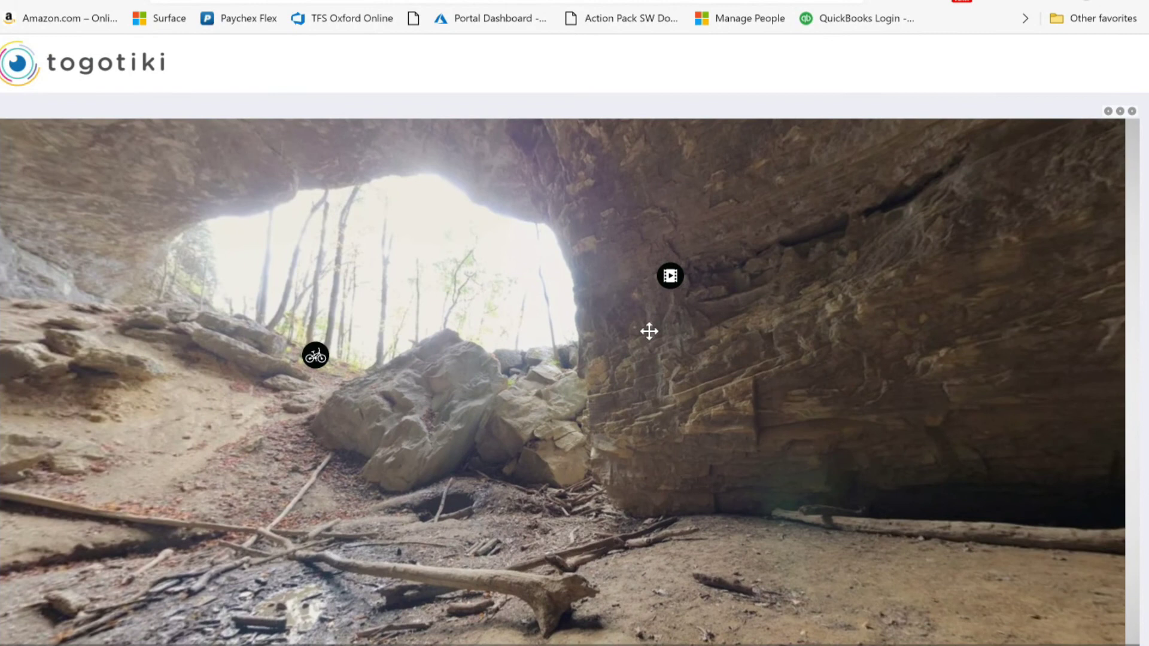
{"action": "left_click", "coordinate": [684, 276]}
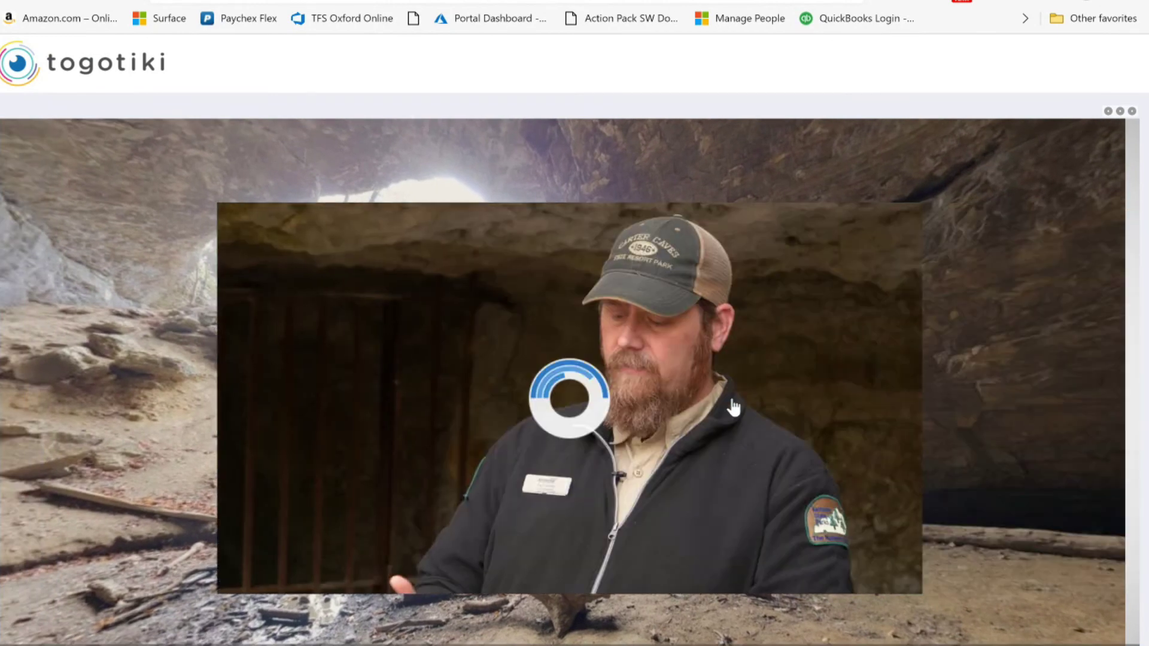
{"action": "left_click", "coordinate": [571, 418]}
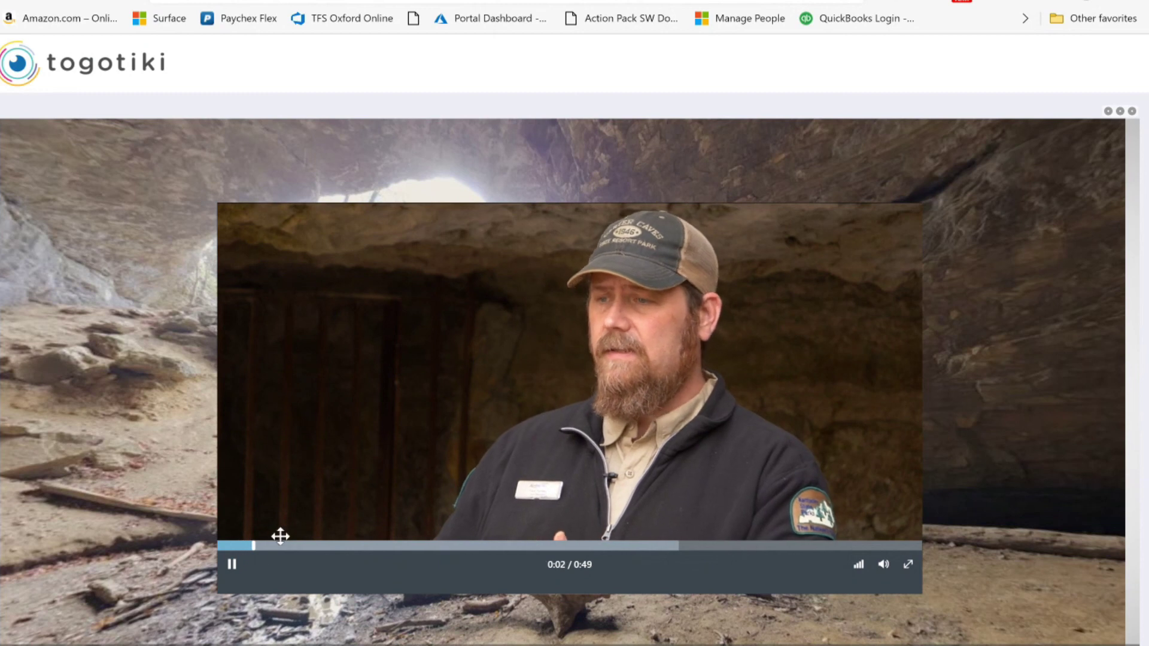
{"action": "left_click", "coordinate": [232, 565]}
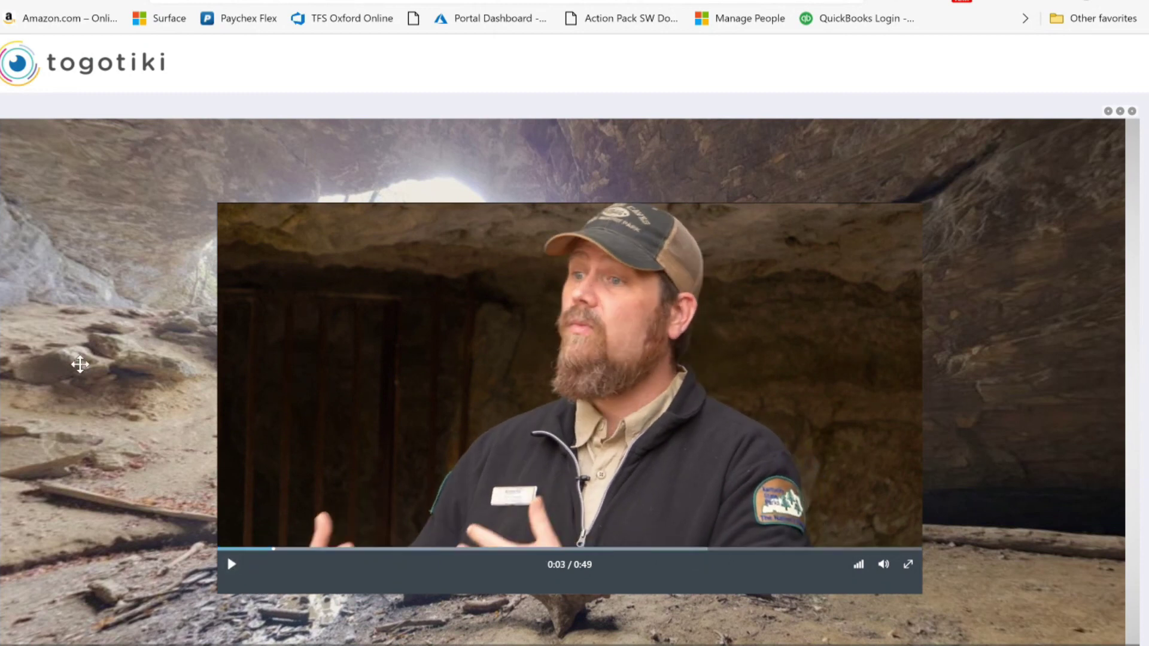
{"action": "left_click", "coordinate": [80, 363]}
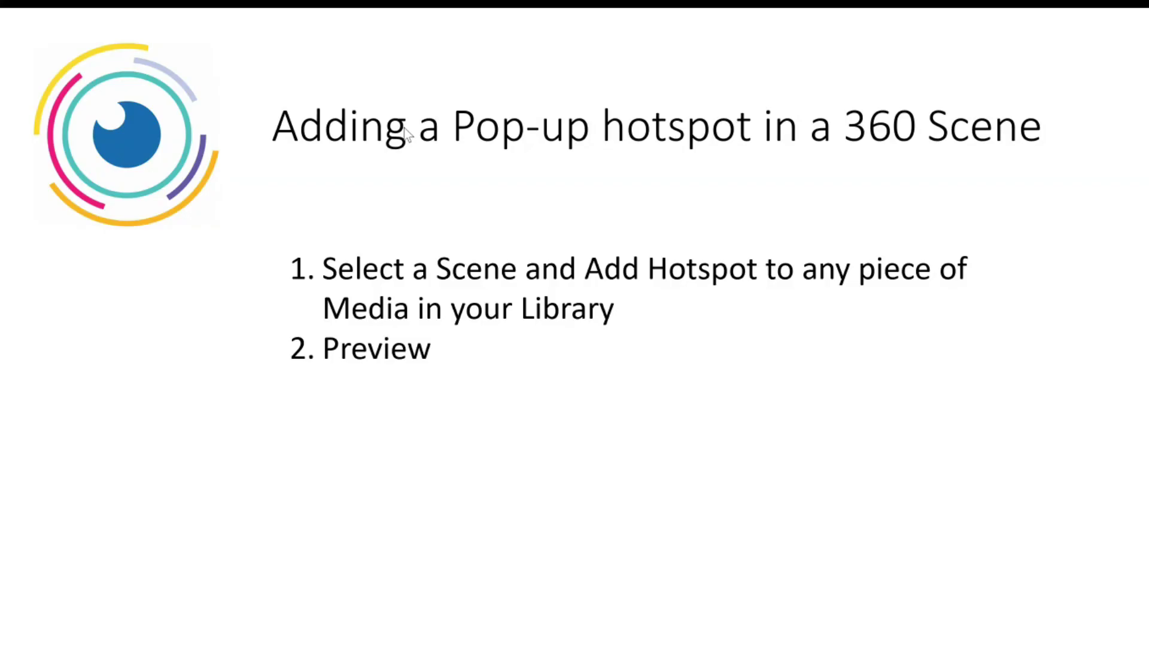
Advance the slideshow, switch to Togotiki's Scene Manager, view the Caves and Cave tours video scene, play it and skip ahead
{"action": "key", "text": "Right"}
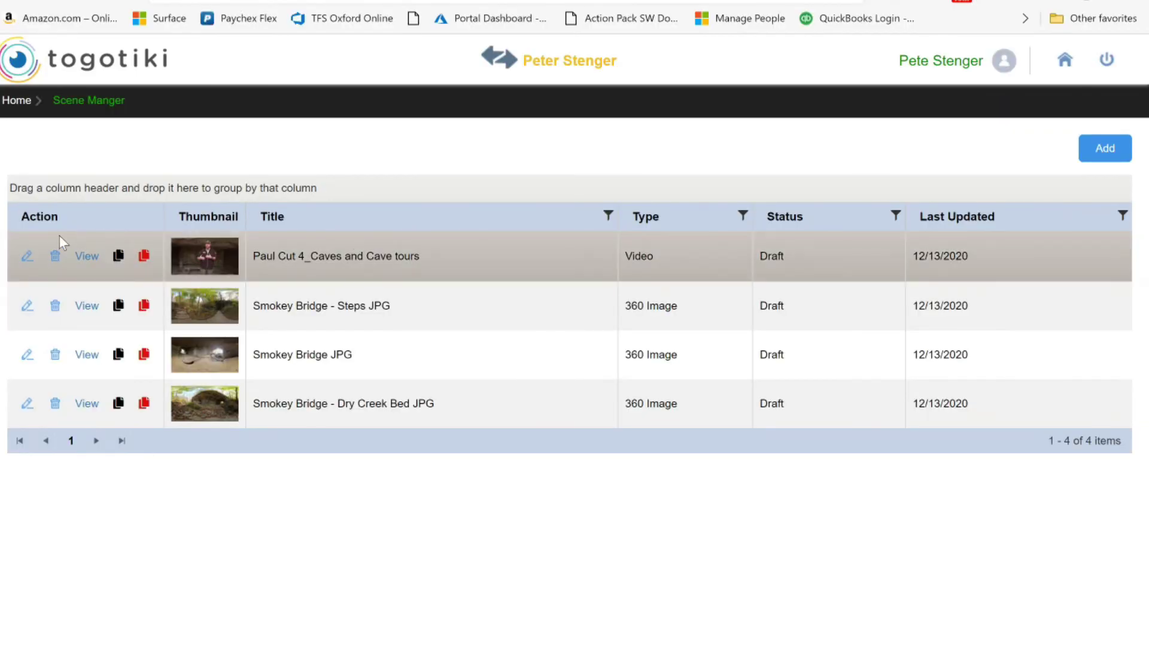
{"action": "left_click", "coordinate": [86, 257]}
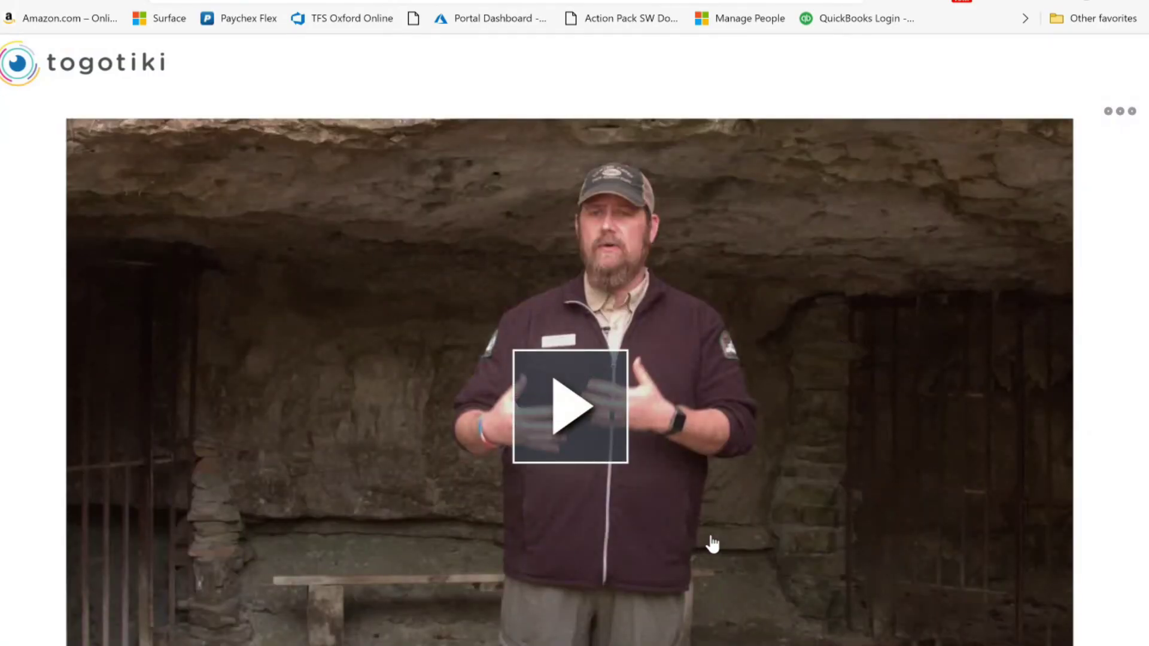
{"action": "left_click", "coordinate": [574, 411]}
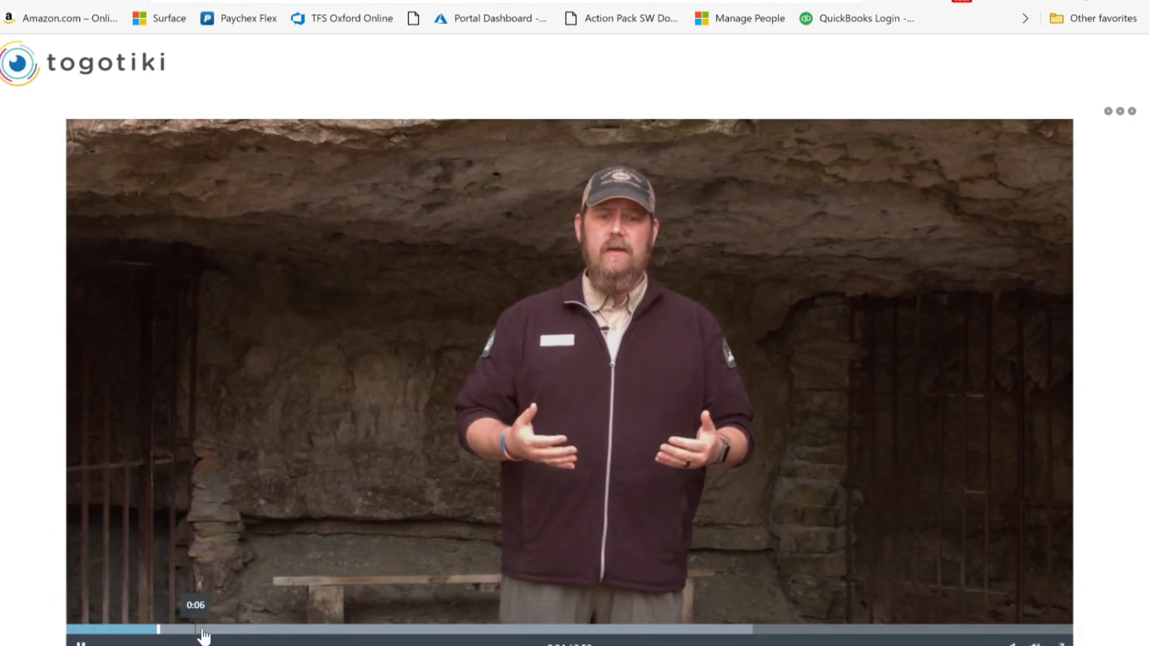
{"action": "left_click", "coordinate": [255, 629]}
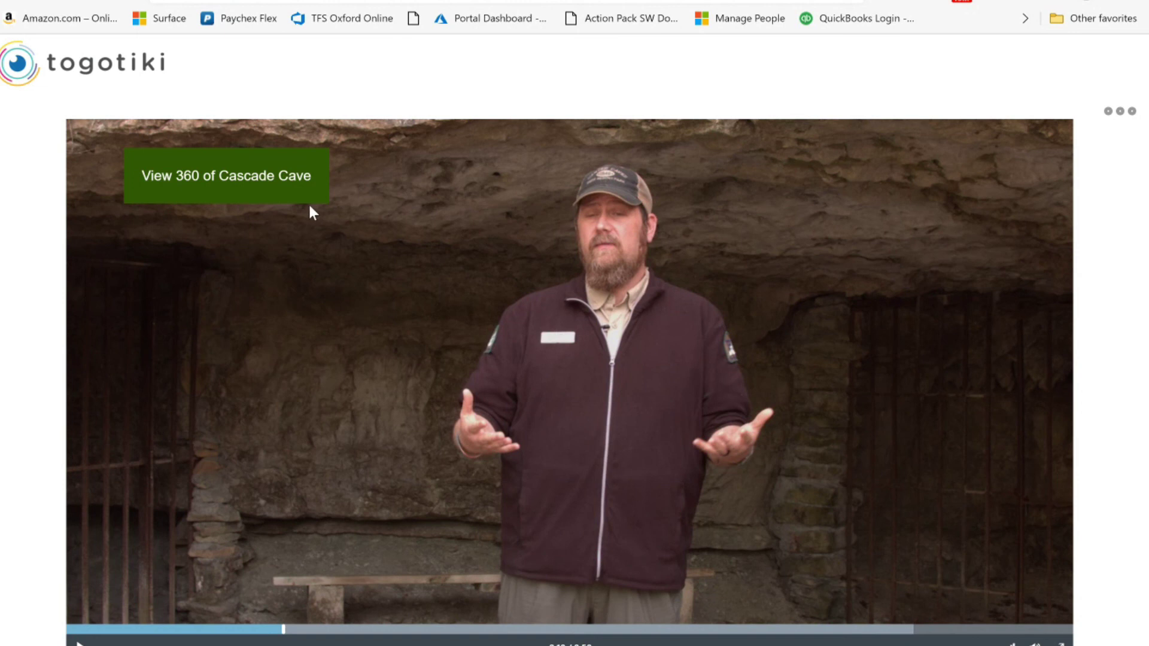
Open the View 360 of Cascade Cave pop-up over the video and look around the cave in both directions
{"action": "left_click", "coordinate": [196, 189]}
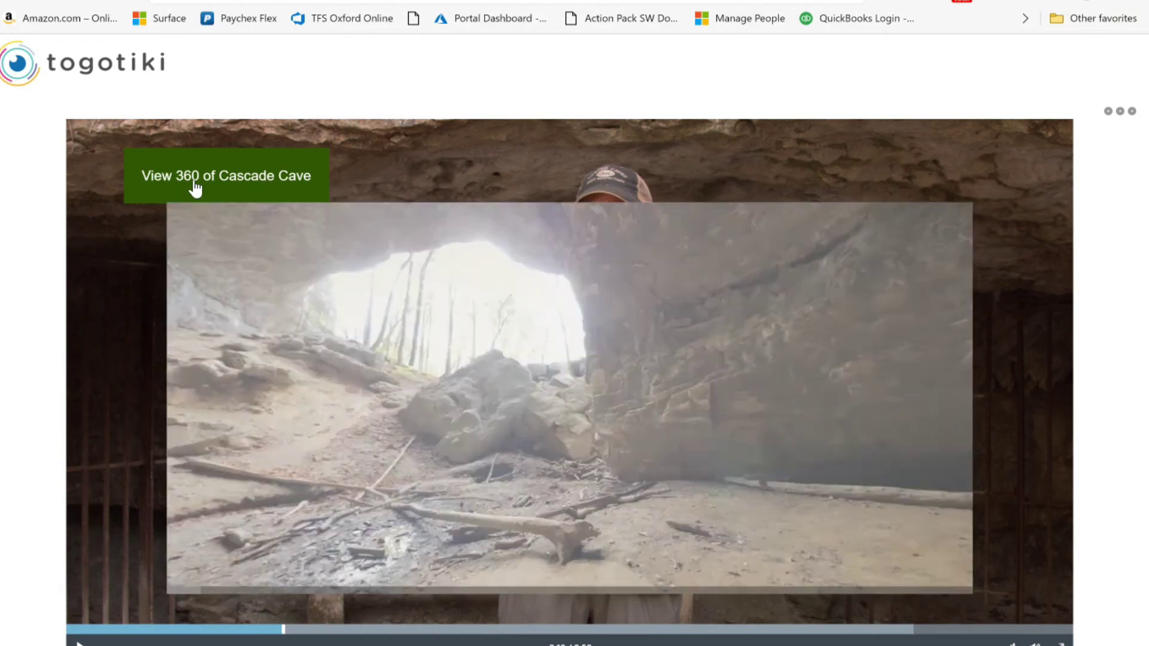
{"action": "mouse_move", "coordinate": [834, 384]}
{"action": "left_mouse_down"}
{"action": "mouse_move", "coordinate": [659, 341]}
{"action": "mouse_move", "coordinate": [486, 358]}
{"action": "mouse_move", "coordinate": [828, 405]}
{"action": "left_mouse_up"}
{"action": "left_click_drag", "start_coordinate": [531, 382], "coordinate": [742, 386]}
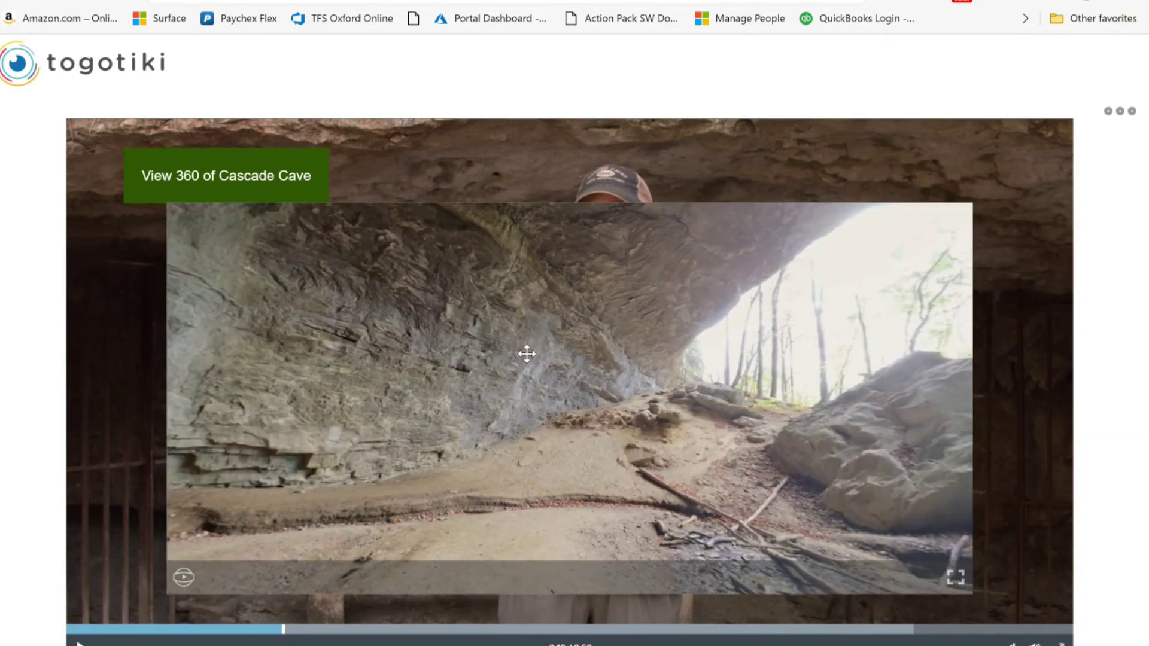